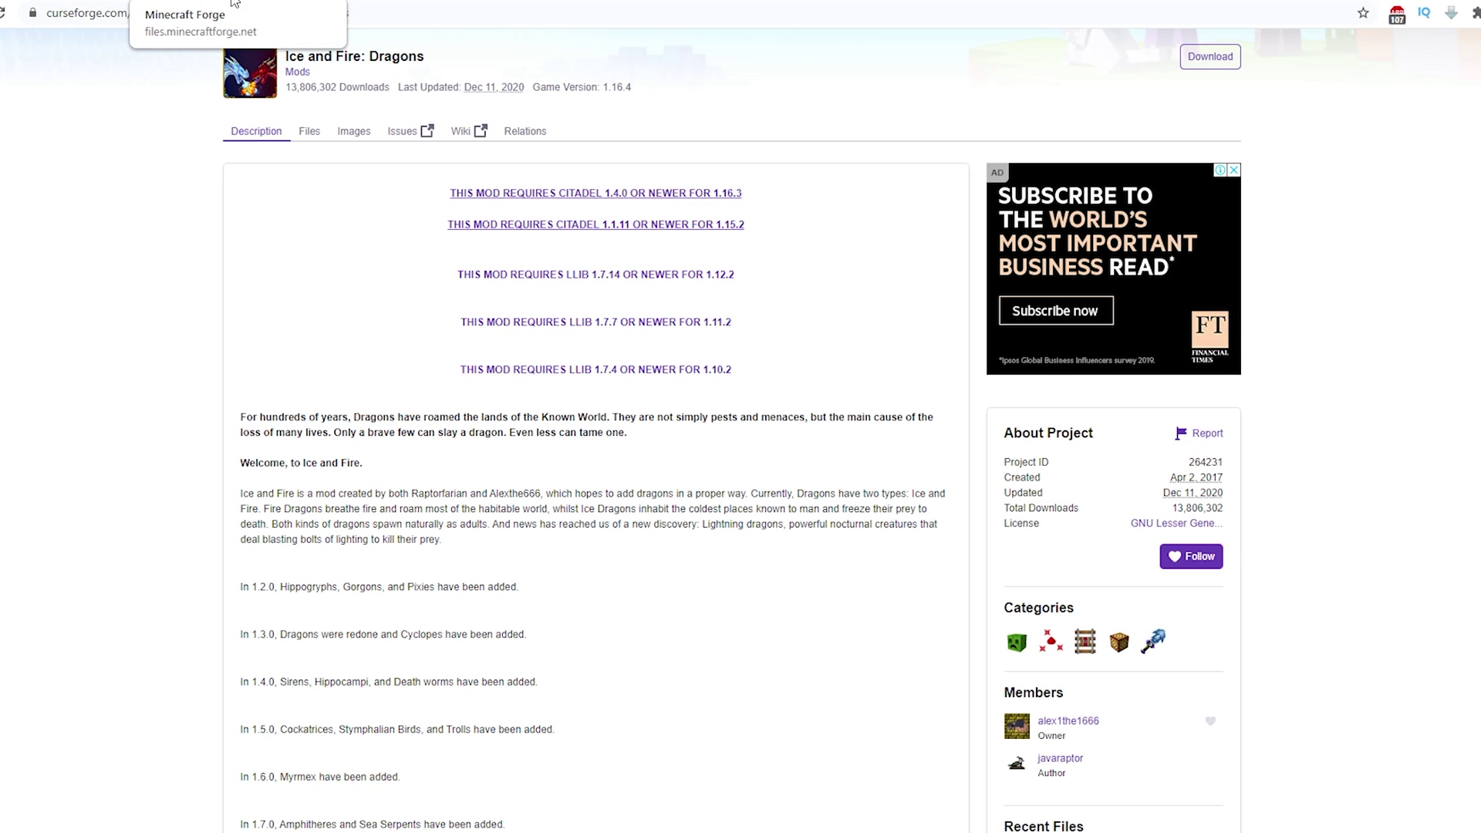
# Step: Download Forge 1.16.4-35.1.4 from the Minecraft Forge site and run its installer with the Install client option
pyautogui.click(235, 2)
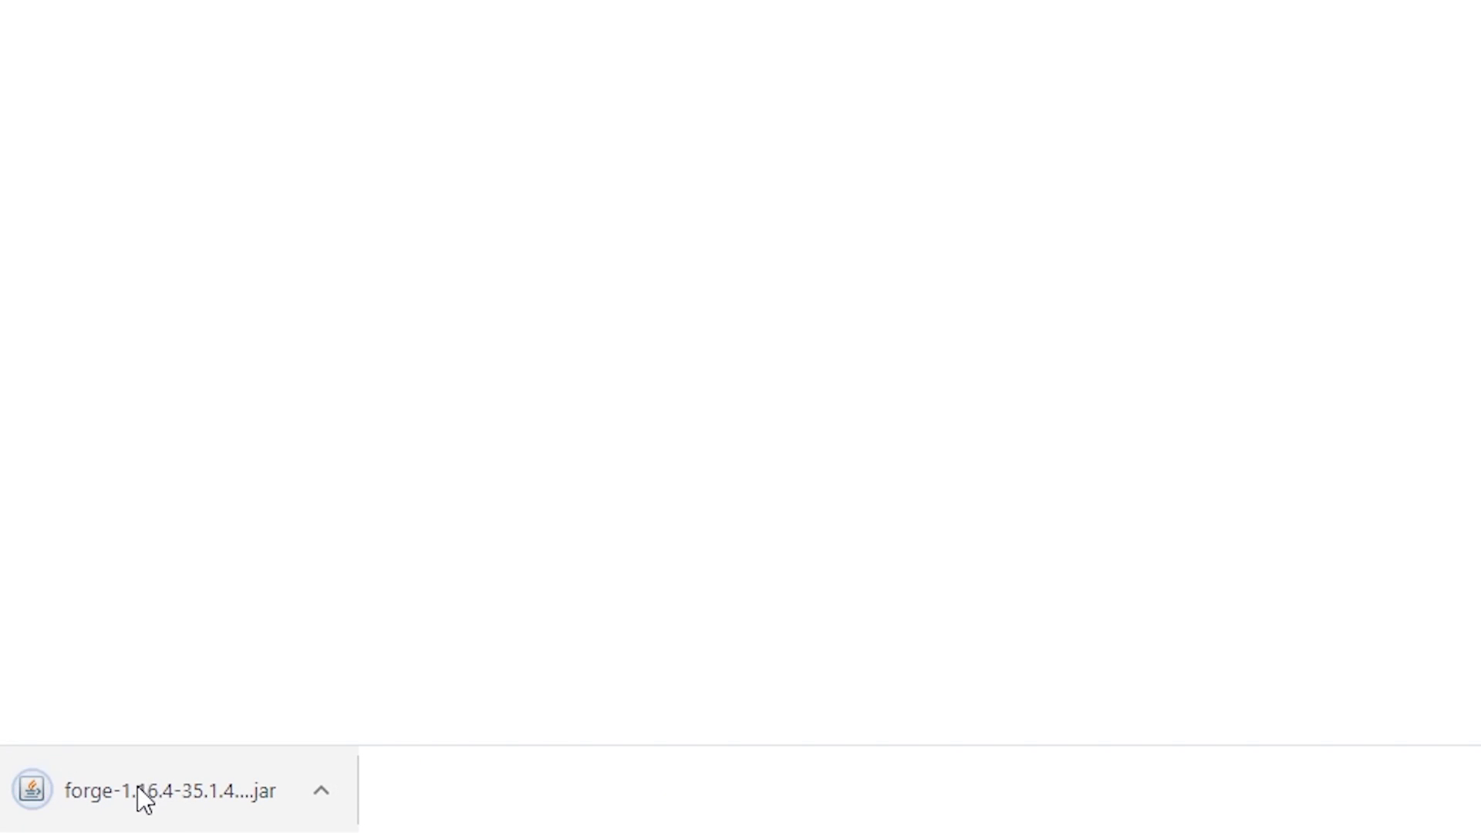
pyautogui.click(132, 789)
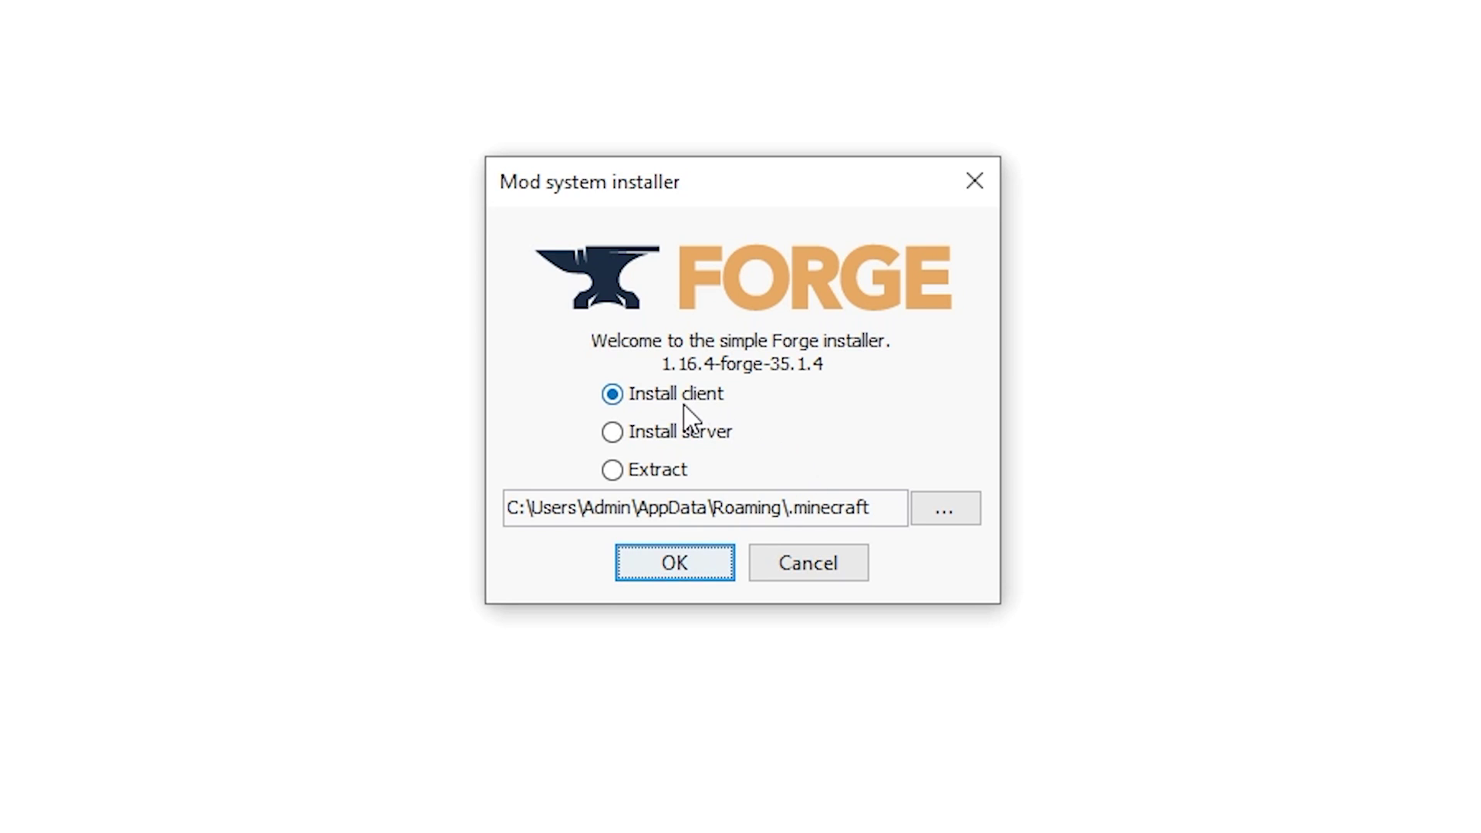
pyautogui.click(684, 561)
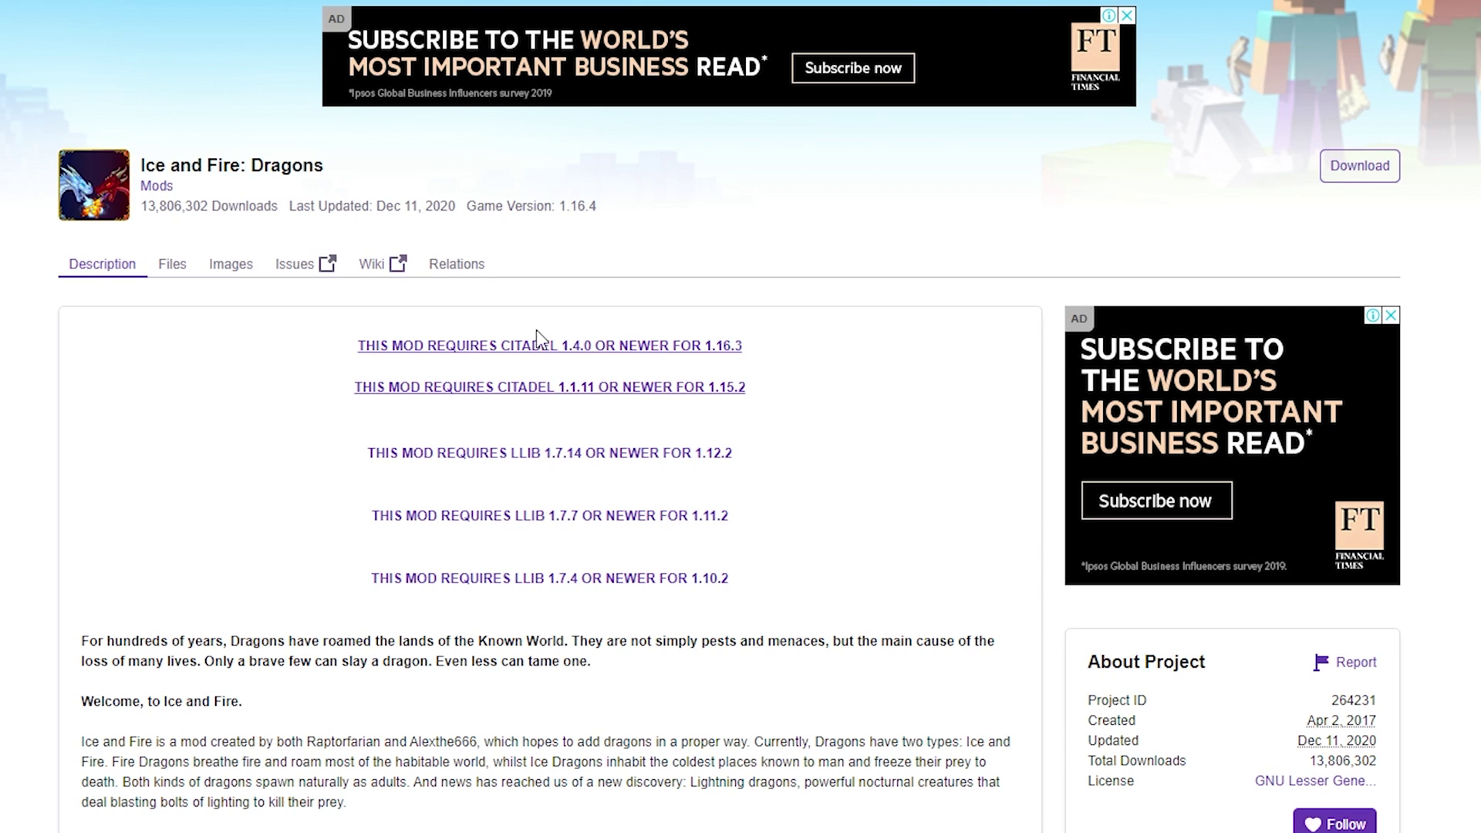
# Step: Open the required Citadel mod's files from the Ice and Fire page, download citadel-1.5.3 for 1.16.4 and keep the file
pyautogui.scroll(-2, 462, 343)
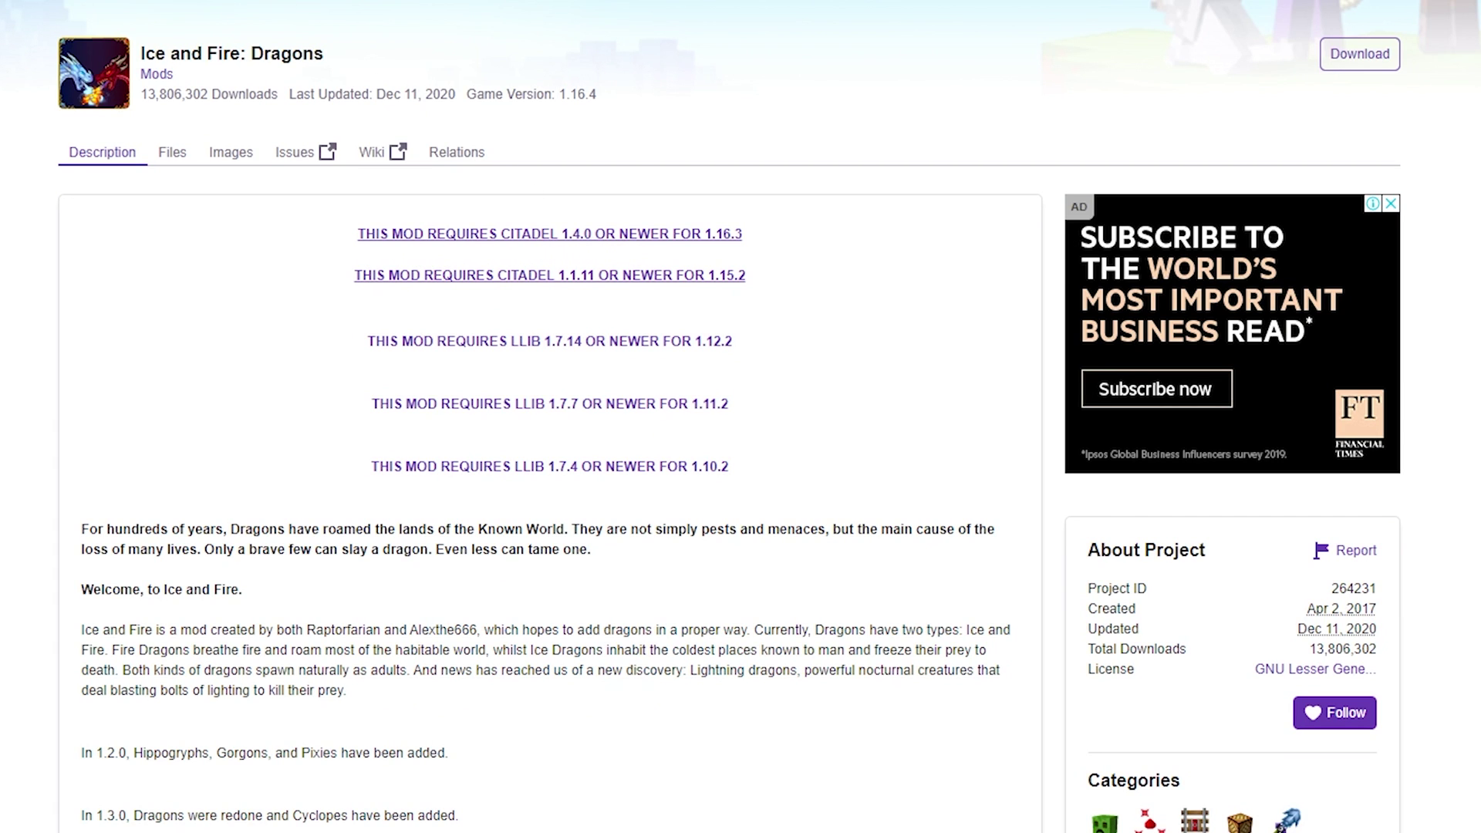
pyautogui.scroll(-3, 524, 185)
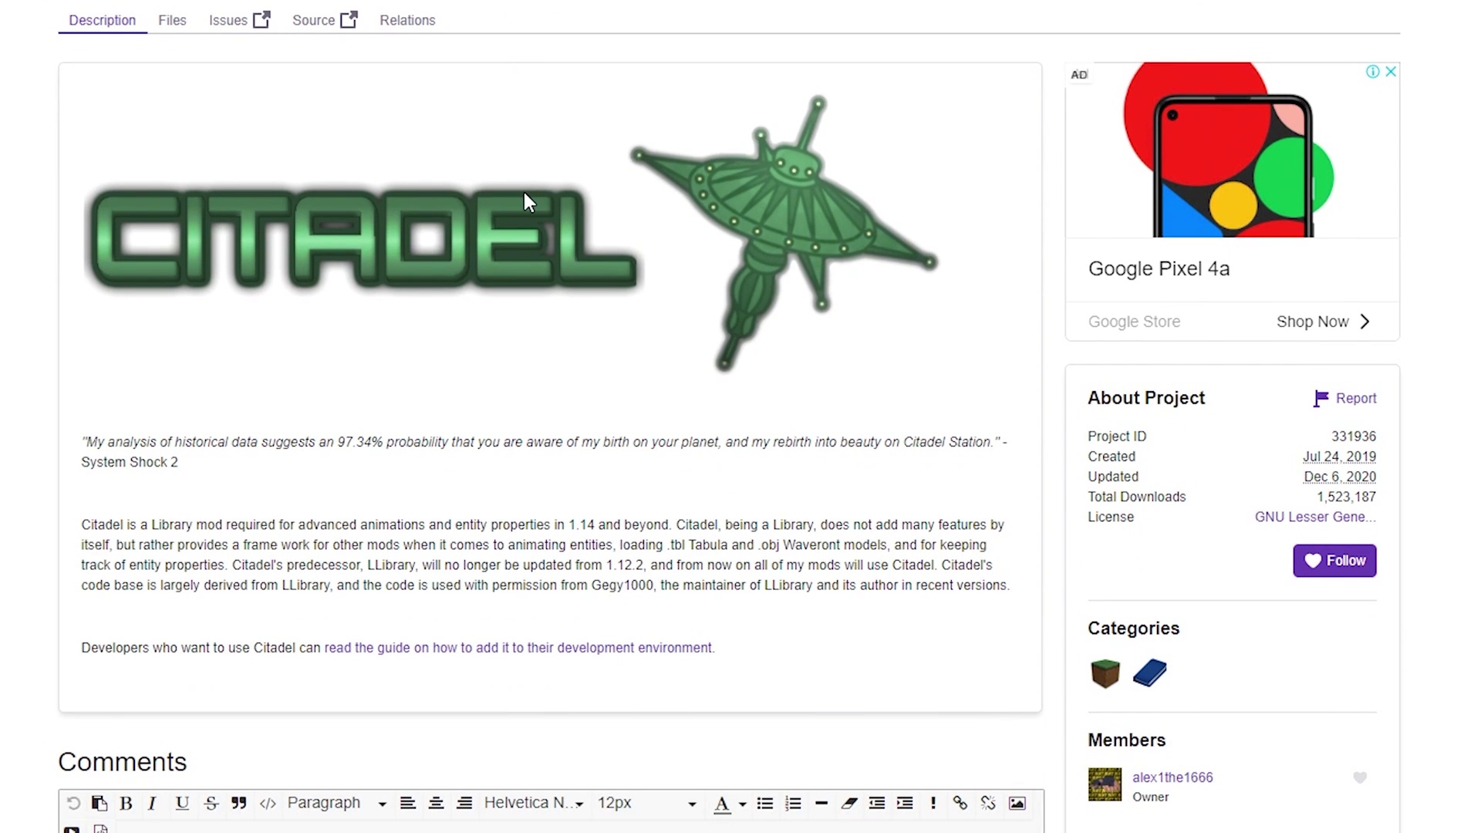
pyautogui.scroll(3, 524, 192)
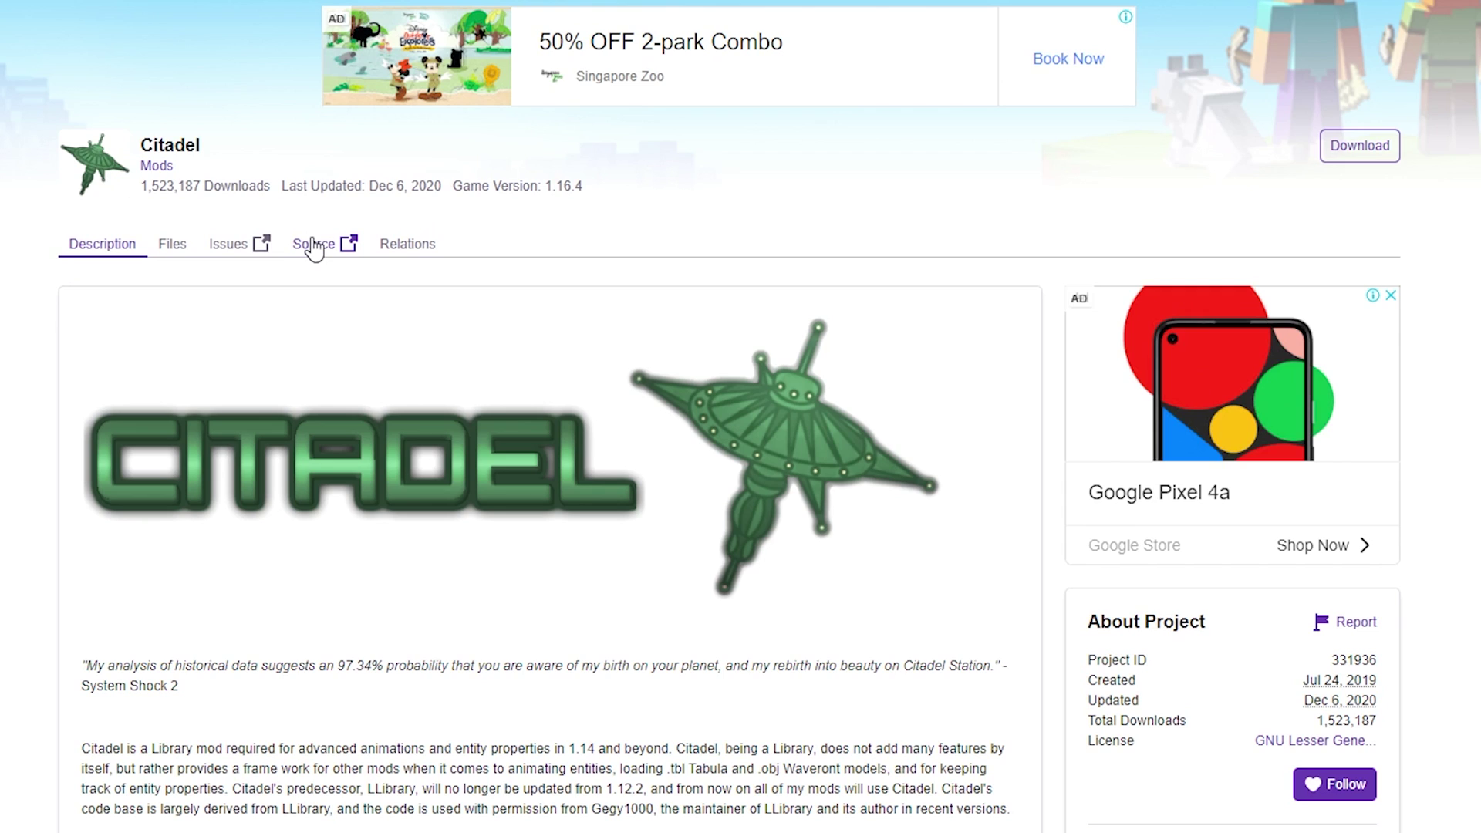
pyautogui.click(171, 245)
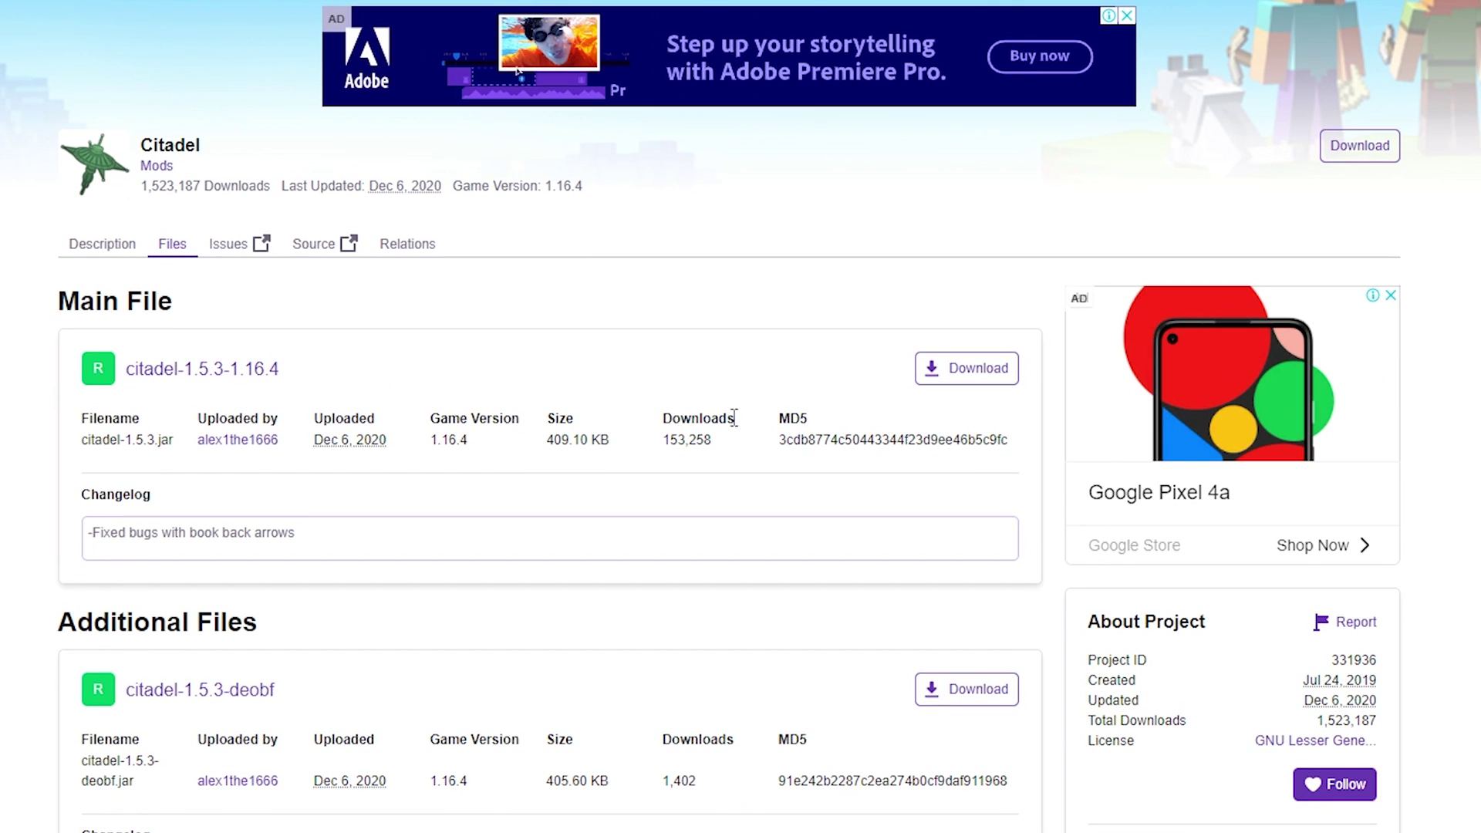
pyautogui.click(962, 382)
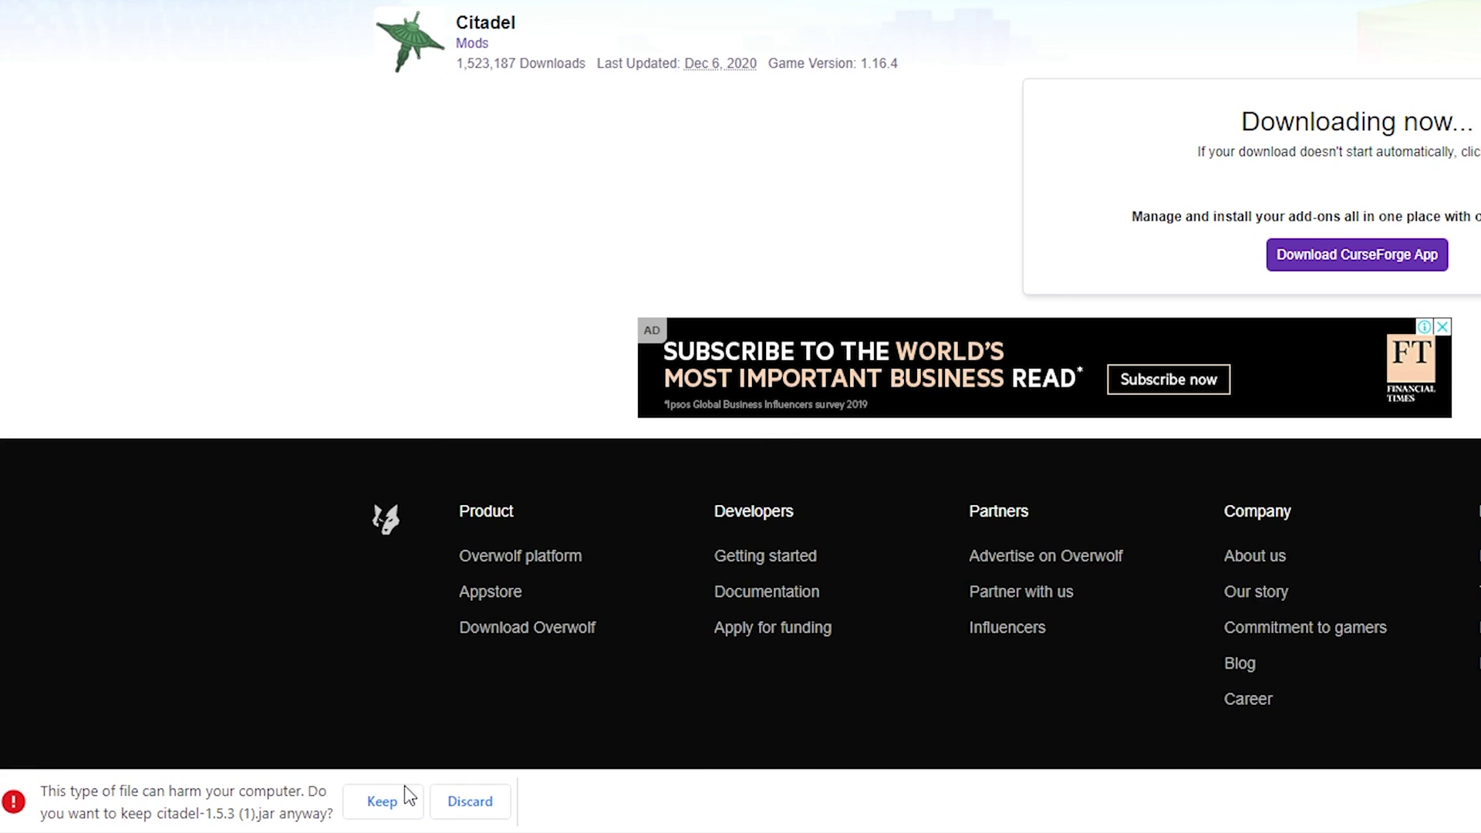
pyautogui.click(392, 802)
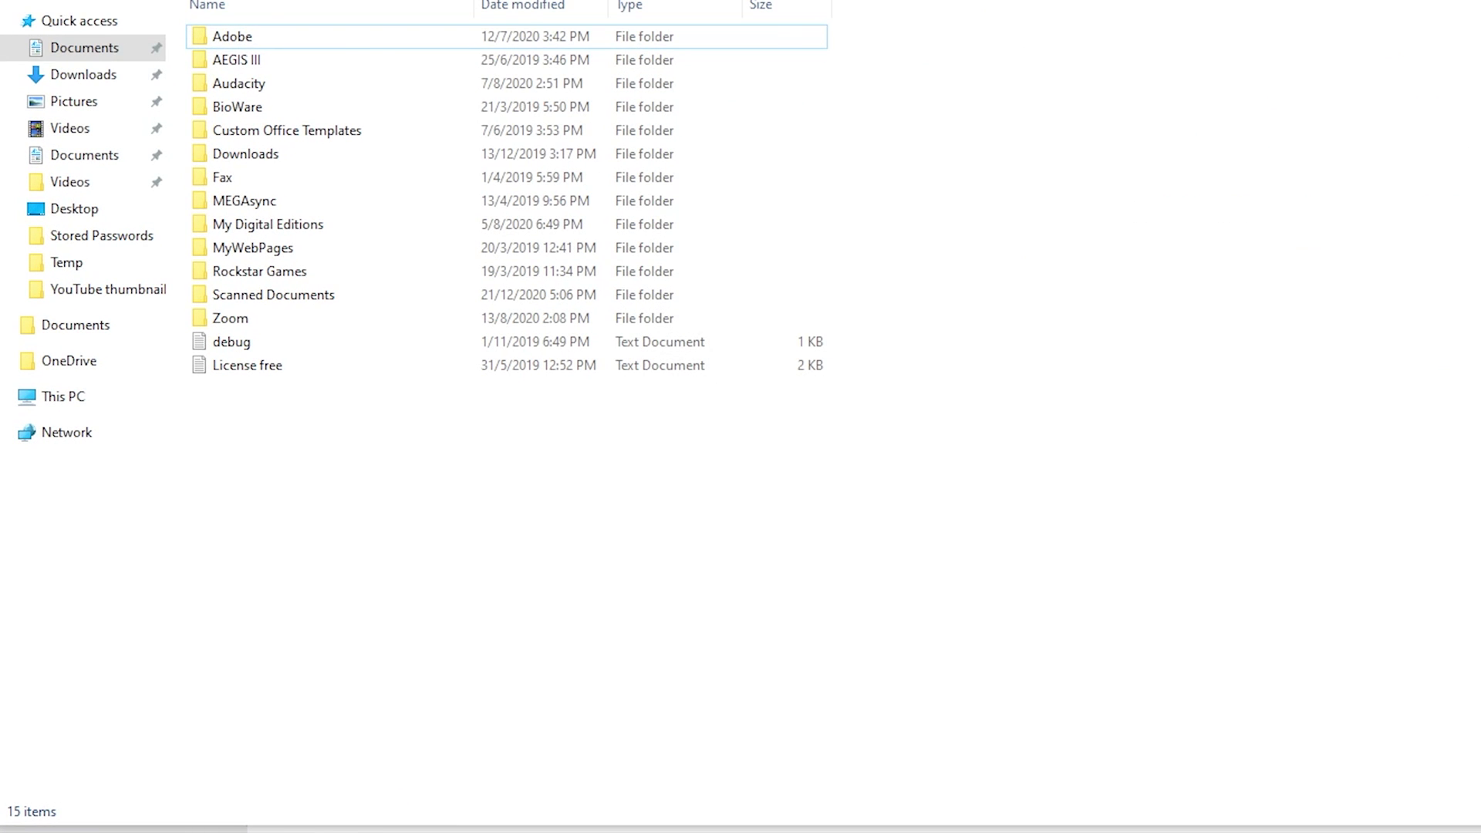
# Step: Go to %appdata% in File Explorer and open the .minecraft folder
pyautogui.click(865, 68)
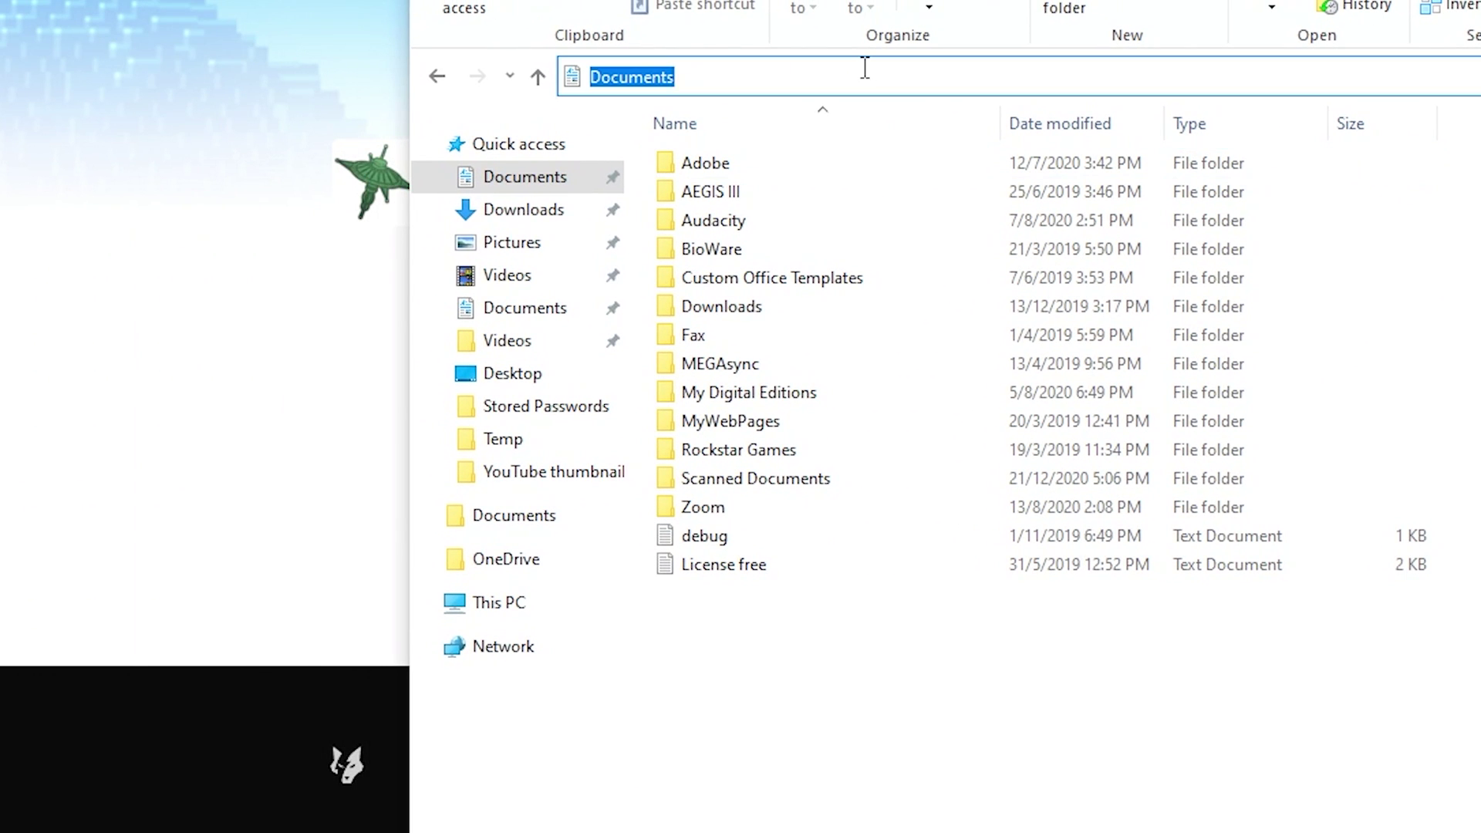
pyautogui.press('BackSpace')
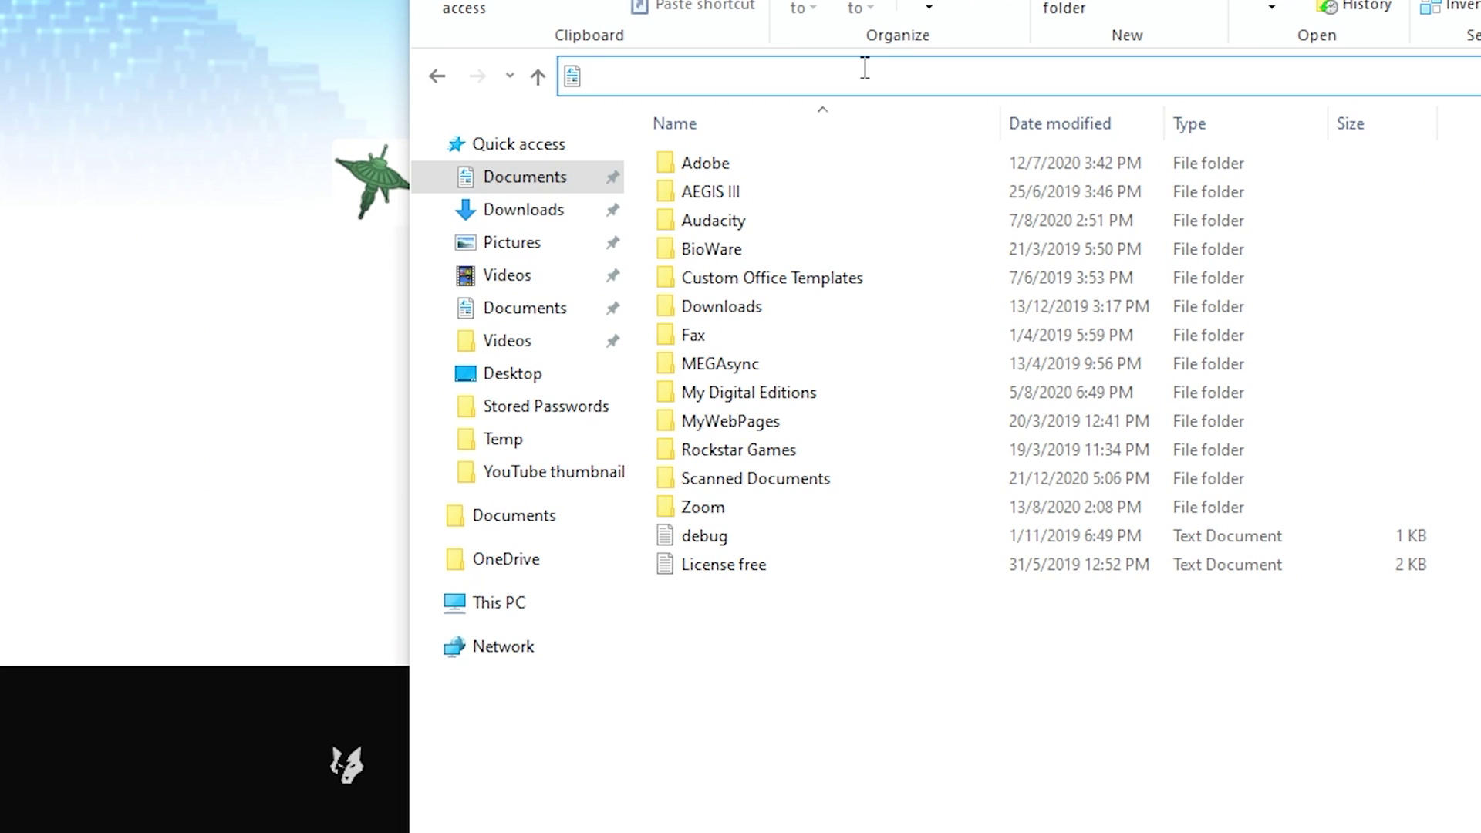
pyautogui.write('%appdata%')
pyautogui.press('Return')
pyautogui.doubleClick(709, 156)
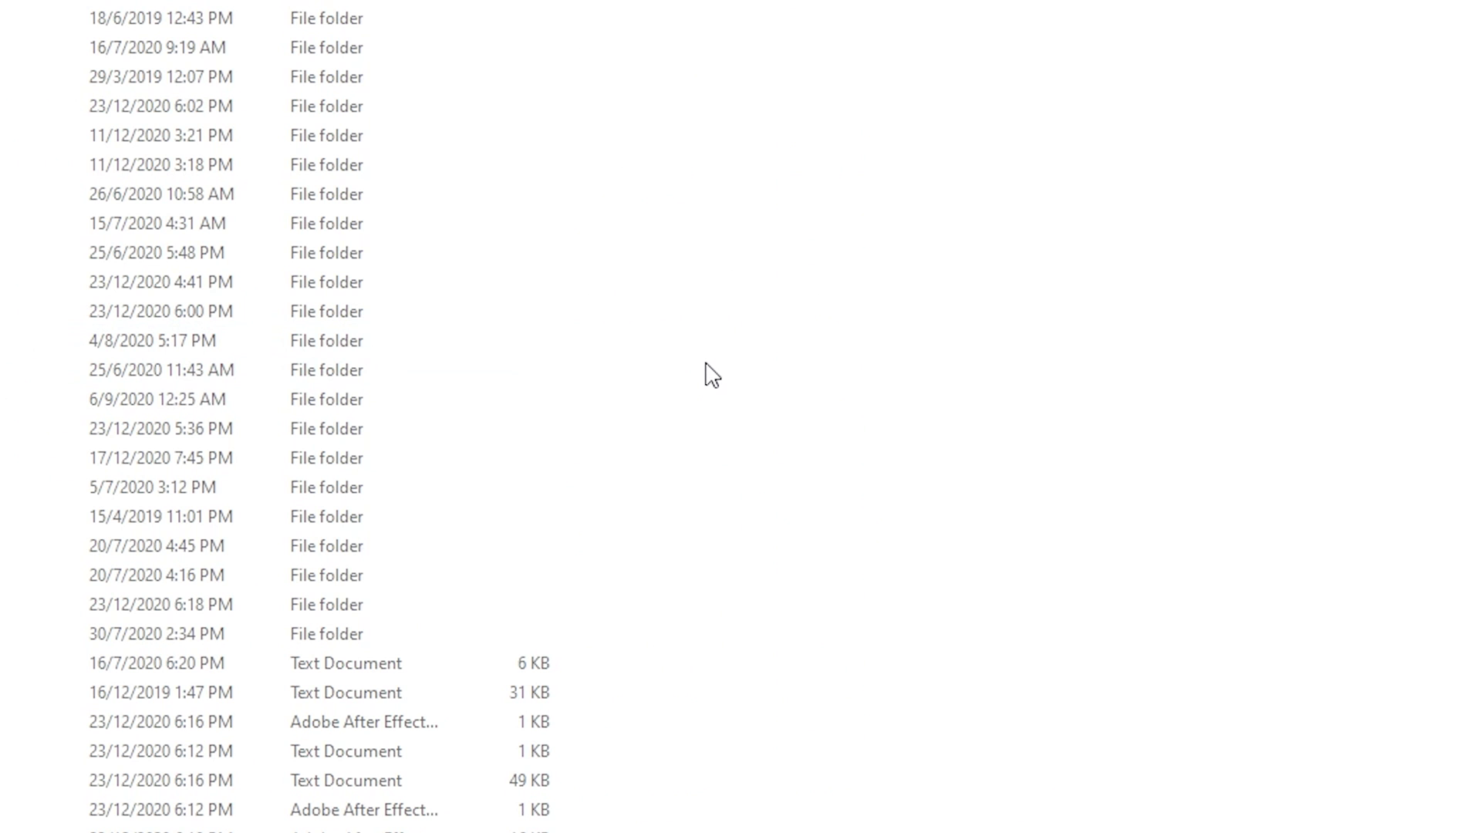
pyautogui.rightClick(1200, 503)
pyautogui.moveTo(778, 699)
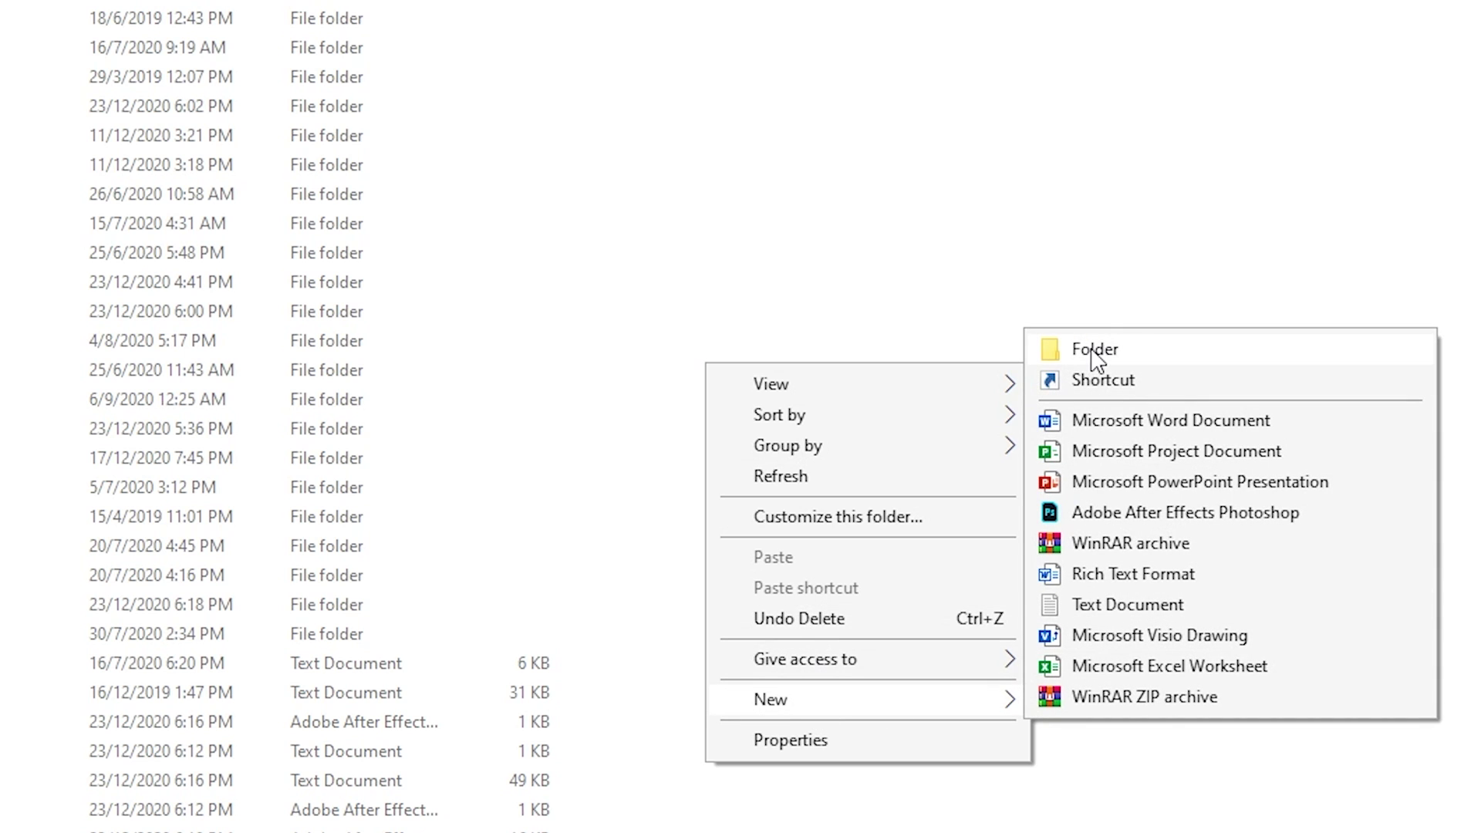
pyautogui.click(0, 322)
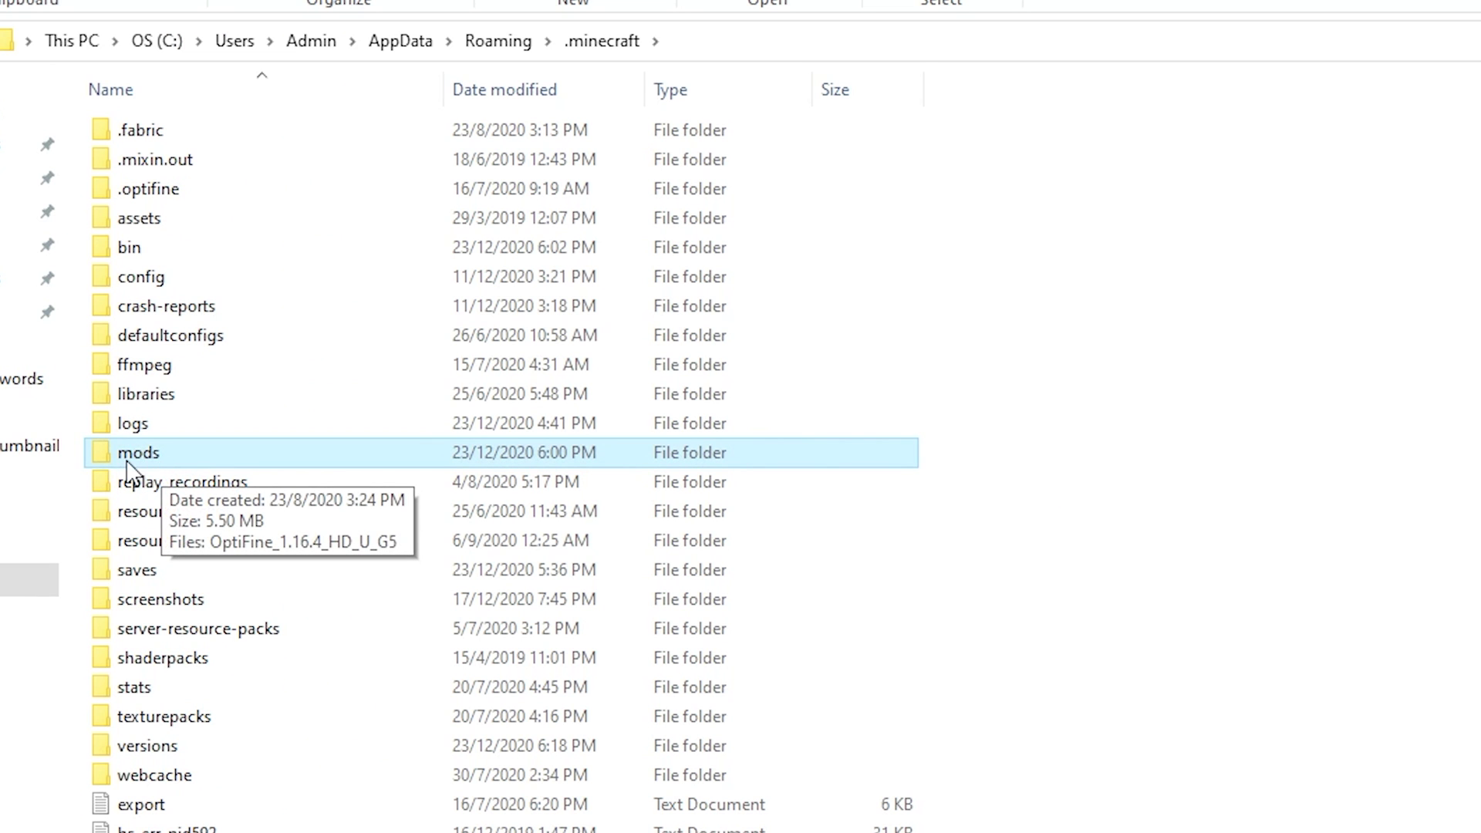
# Step: Open the mods folder inside .minecraft and add the downloaded citadel-1.5.3 jar to it
pyautogui.doubleClick(193, 456)
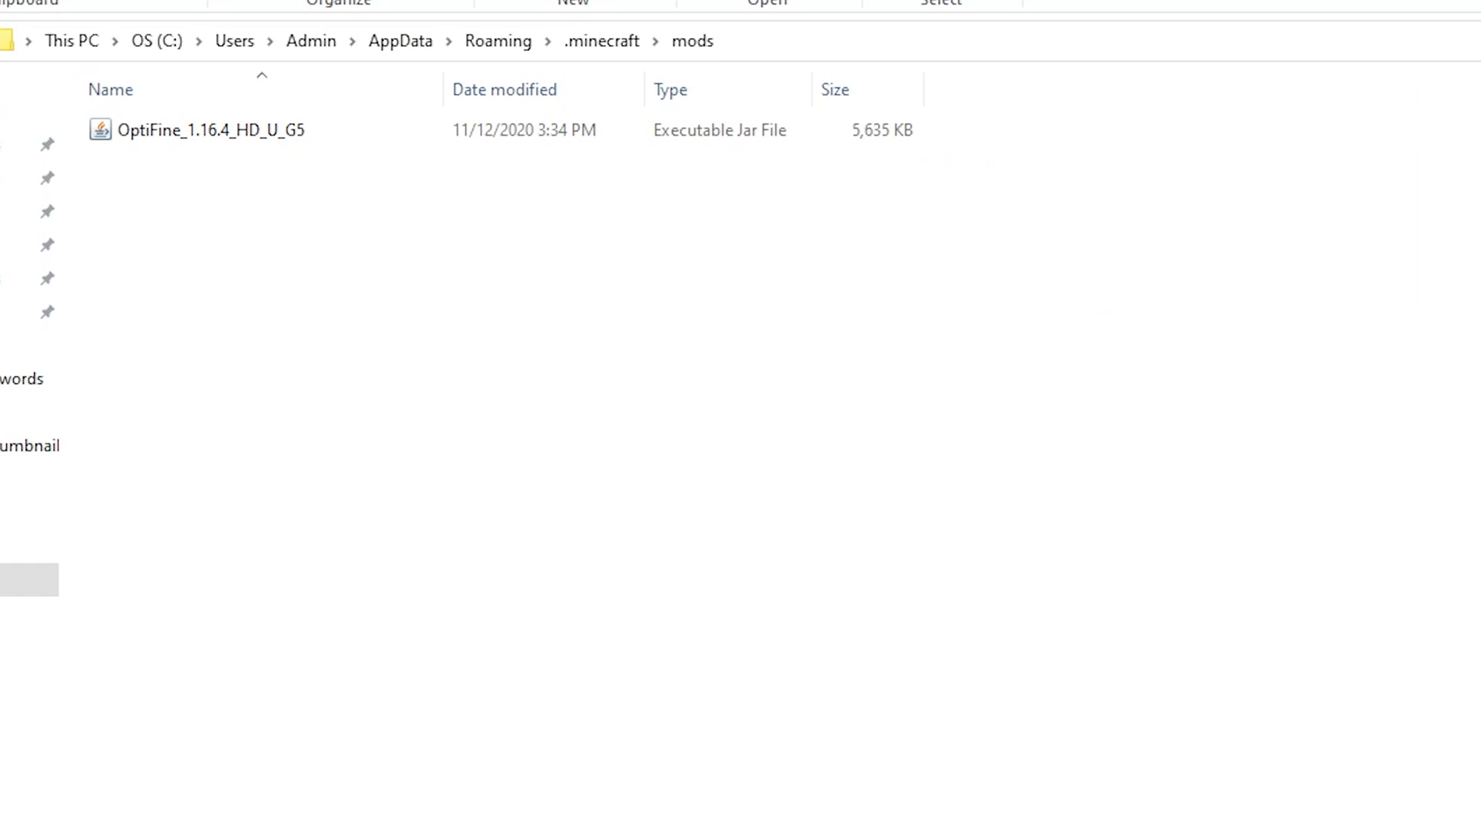
pyautogui.moveTo(46, 524); pyautogui.dragTo(401, 165)
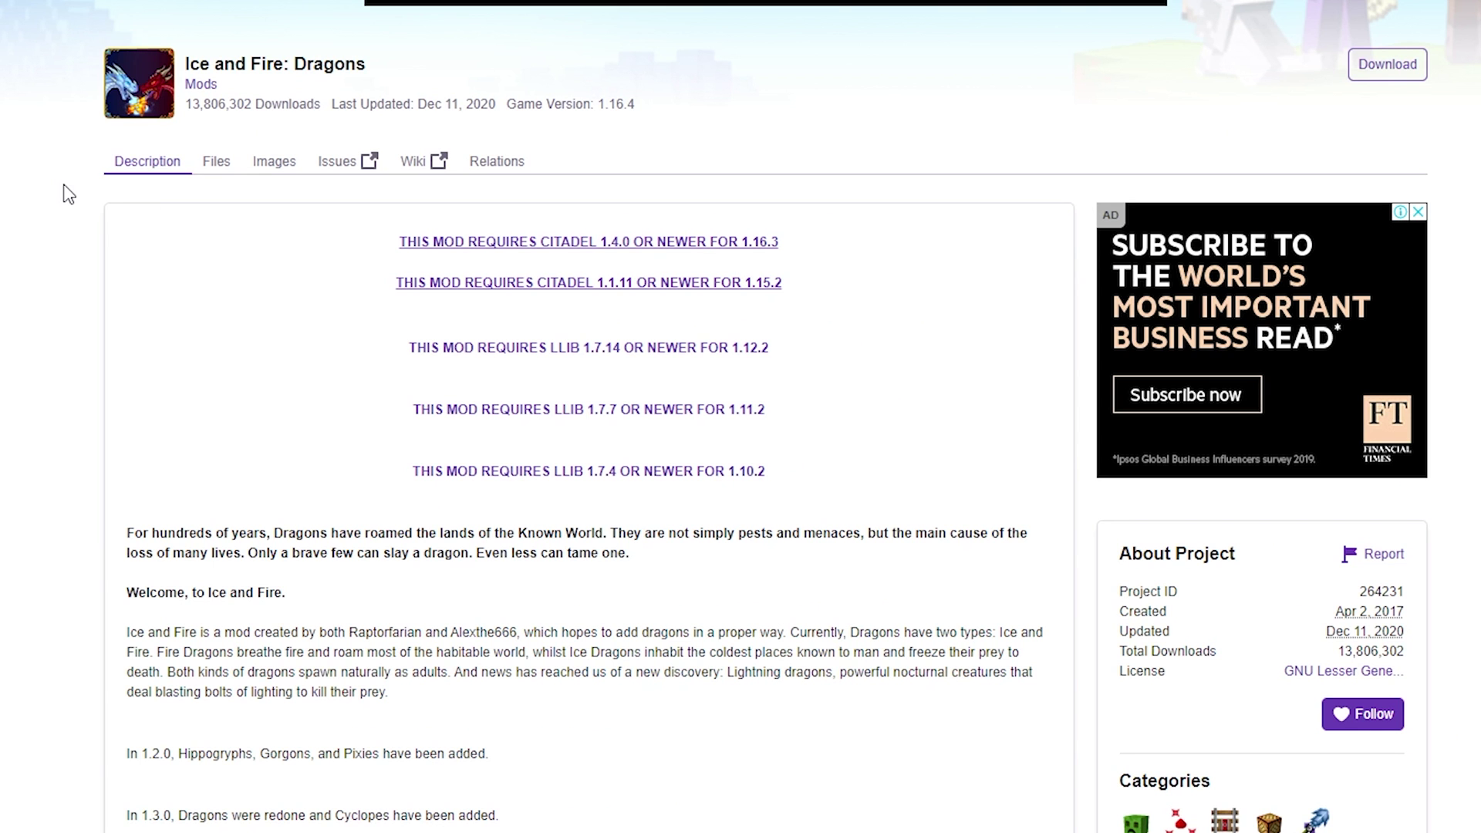
# Step: Download iceandfire-2.1.4-1.16.4 from the Ice and Fire: Dragons files and add the jar to the mods folder
pyautogui.click(219, 161)
pyautogui.scroll(-2, 304, 440)
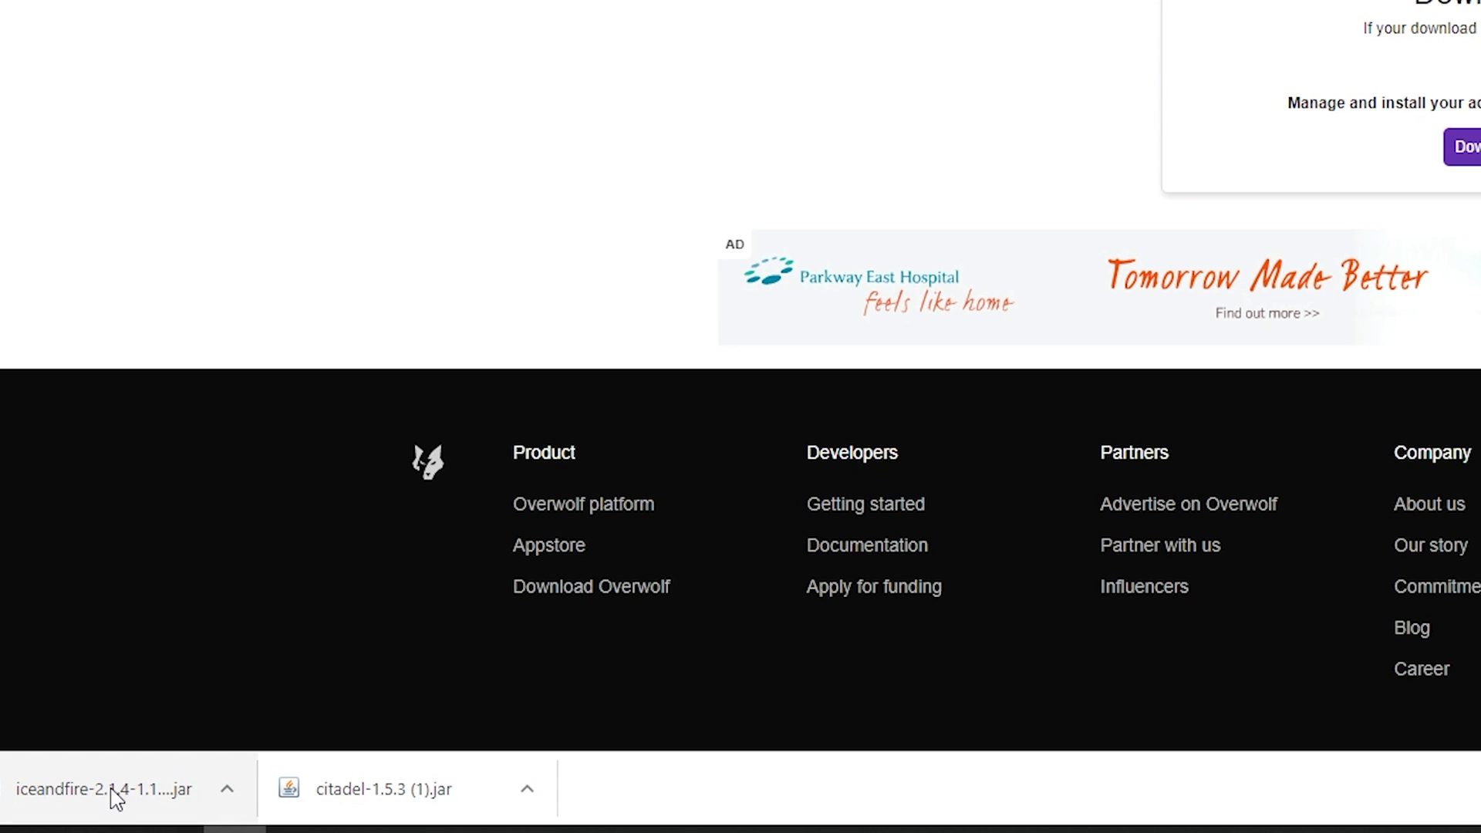
pyautogui.moveTo(114, 796); pyautogui.dragTo(529, 216)
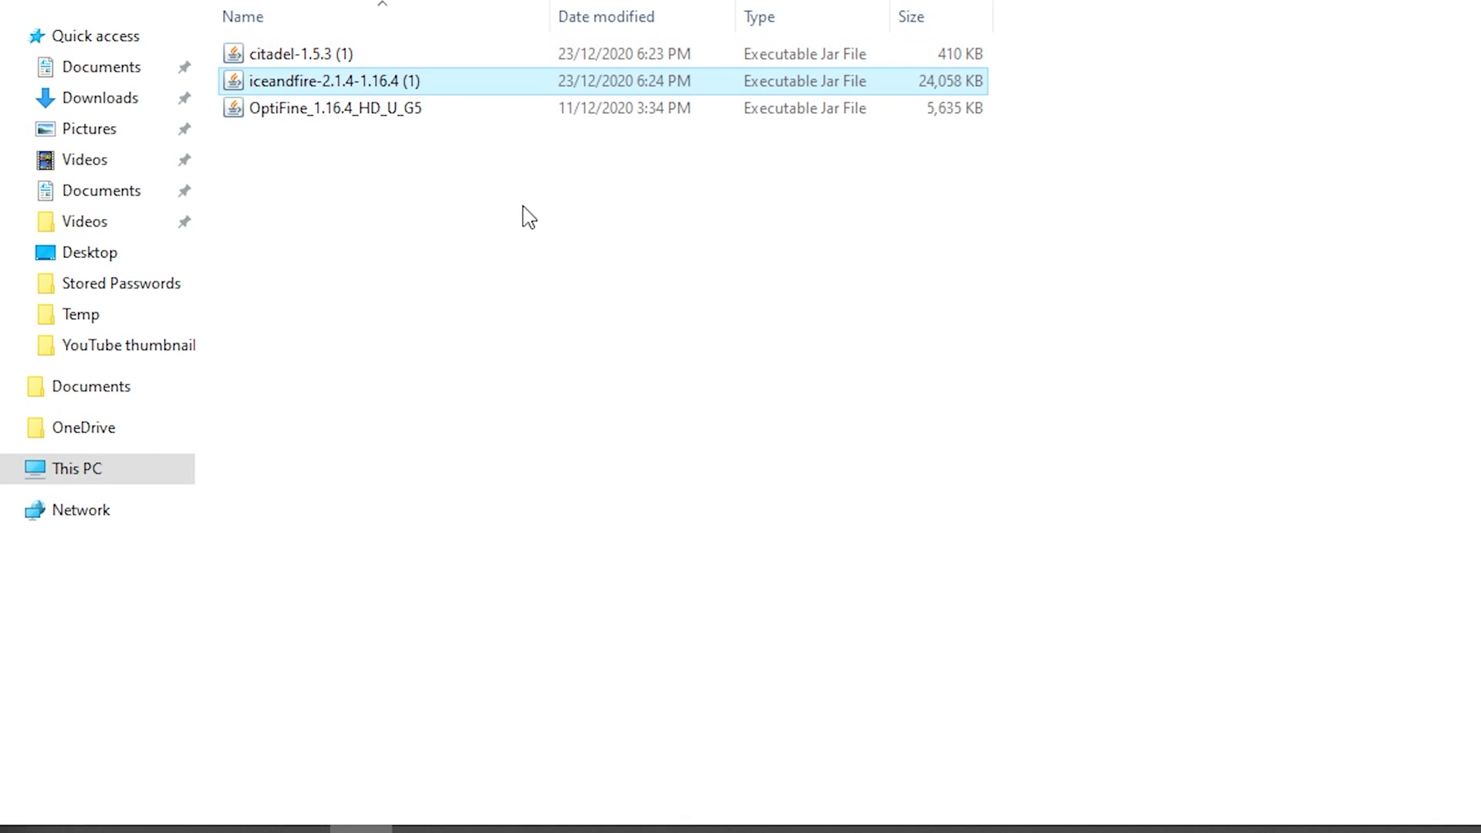
pyautogui.click(313, 191)
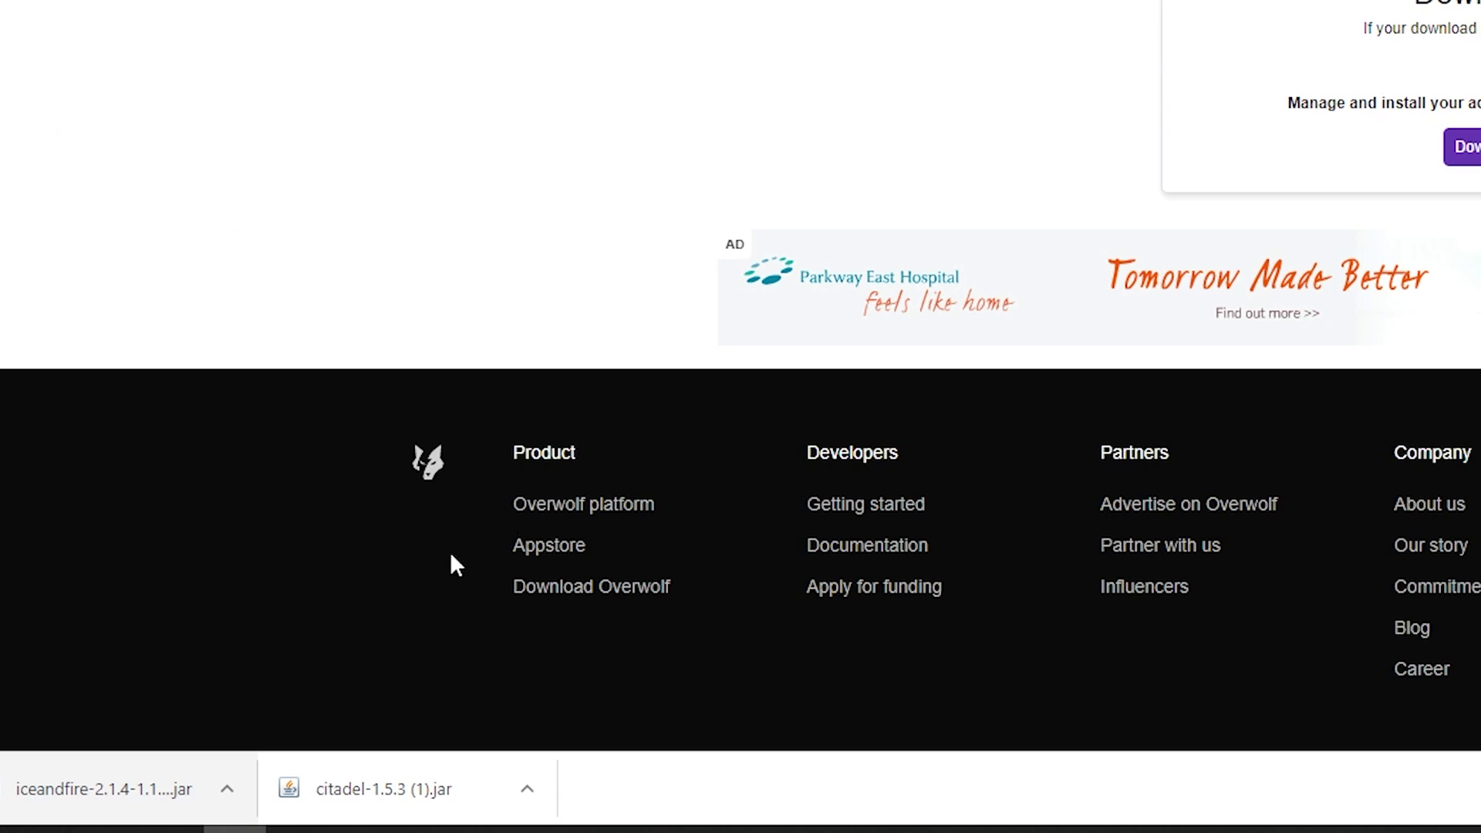
# Step: Launch Minecraft with the 1.16.4-forge-35.1.4 installation, accept the modified-installation risks without further warnings, and enter singleplayer
pyautogui.press('super')
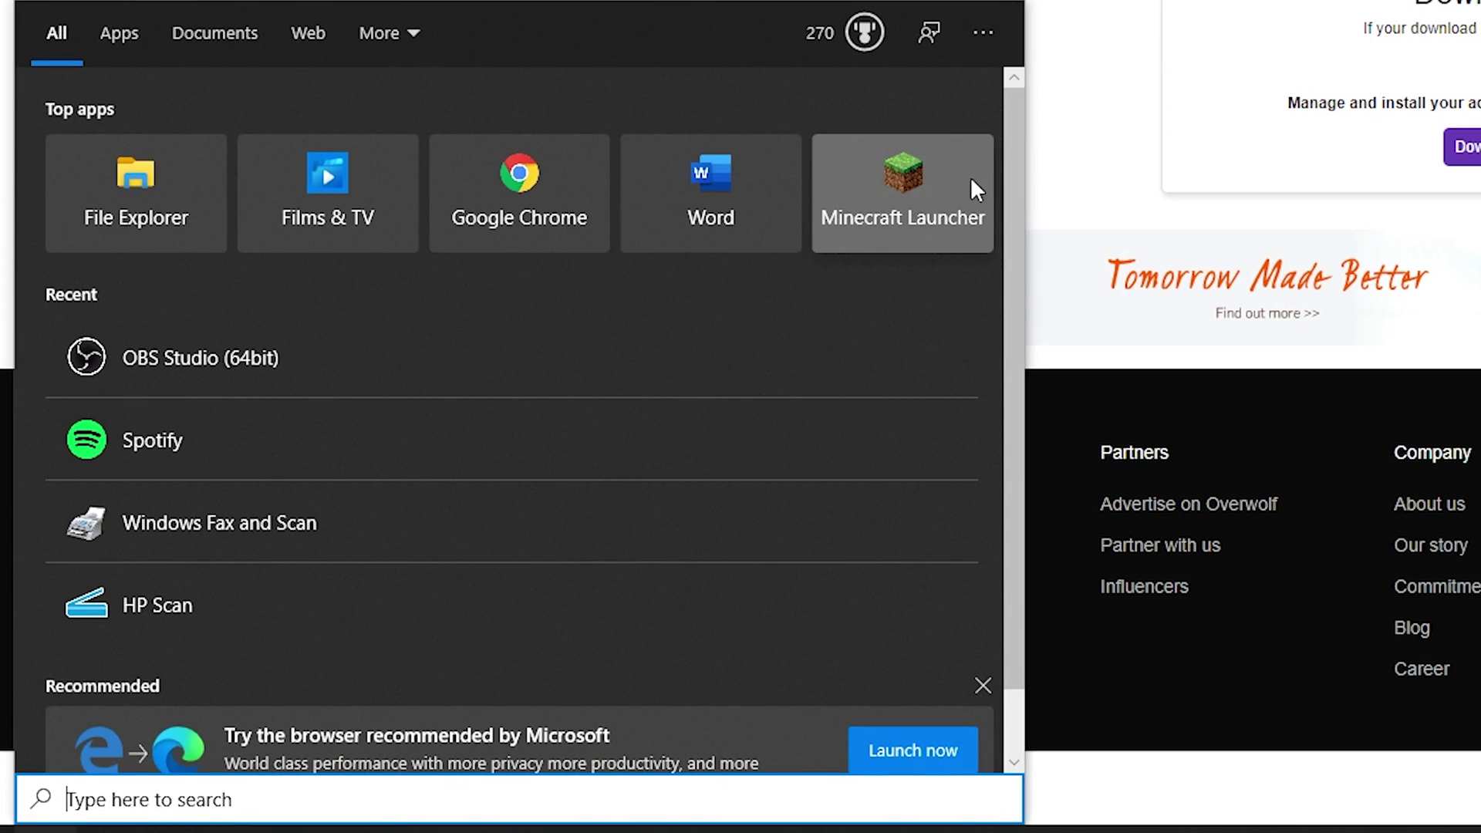
pyautogui.click(972, 188)
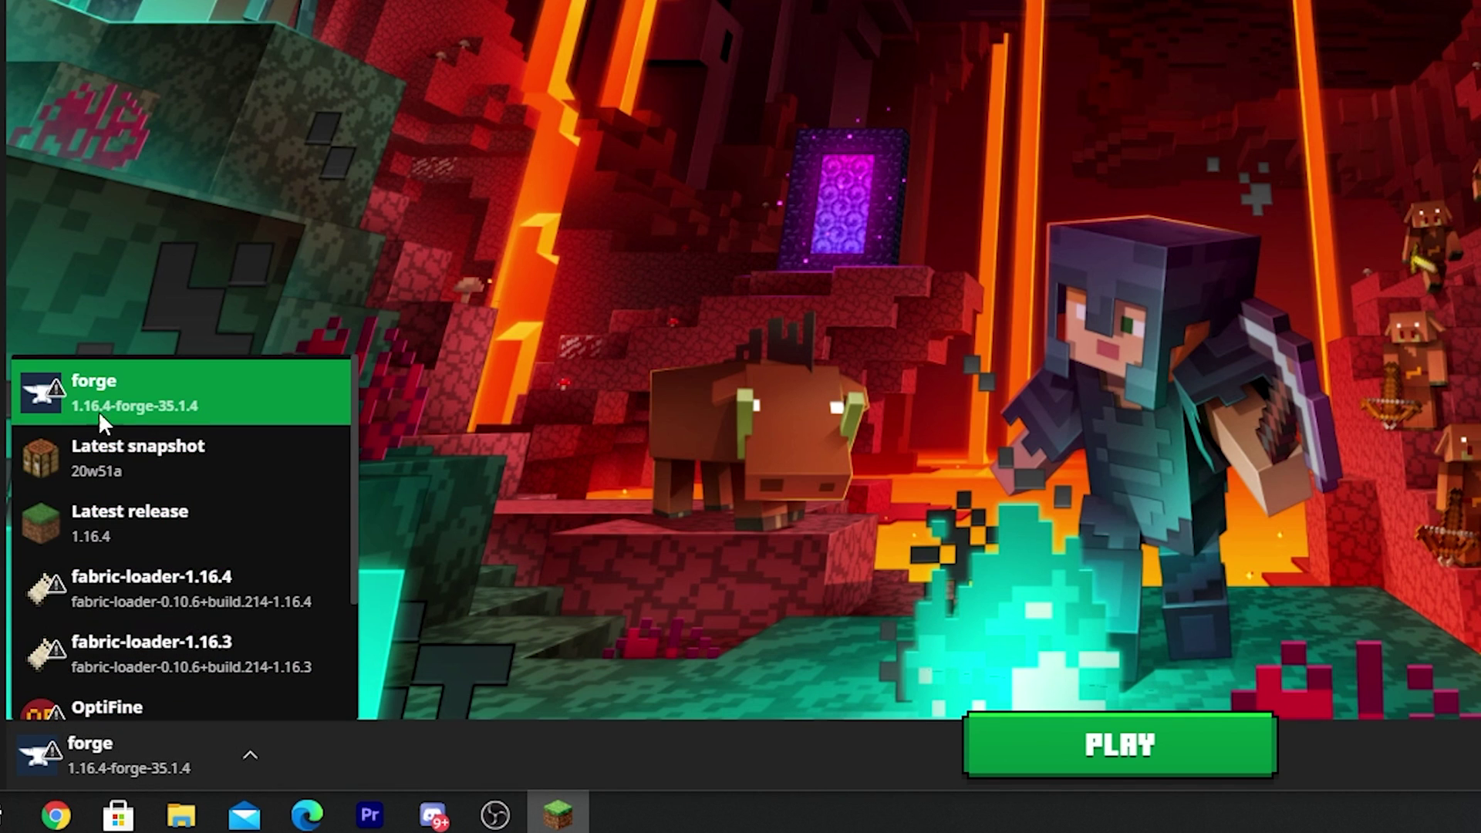
pyautogui.click(228, 410)
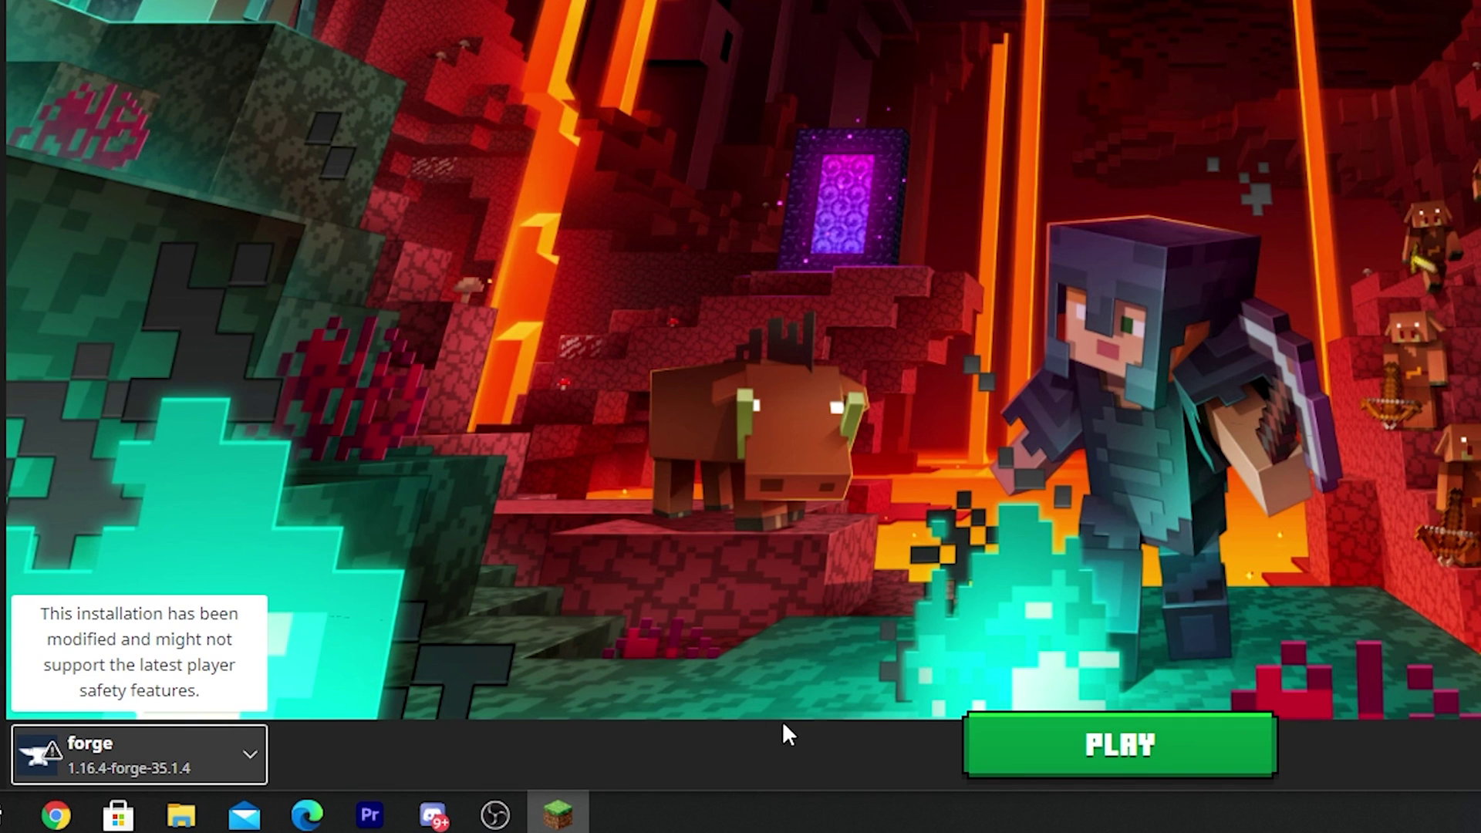
pyautogui.click(1111, 765)
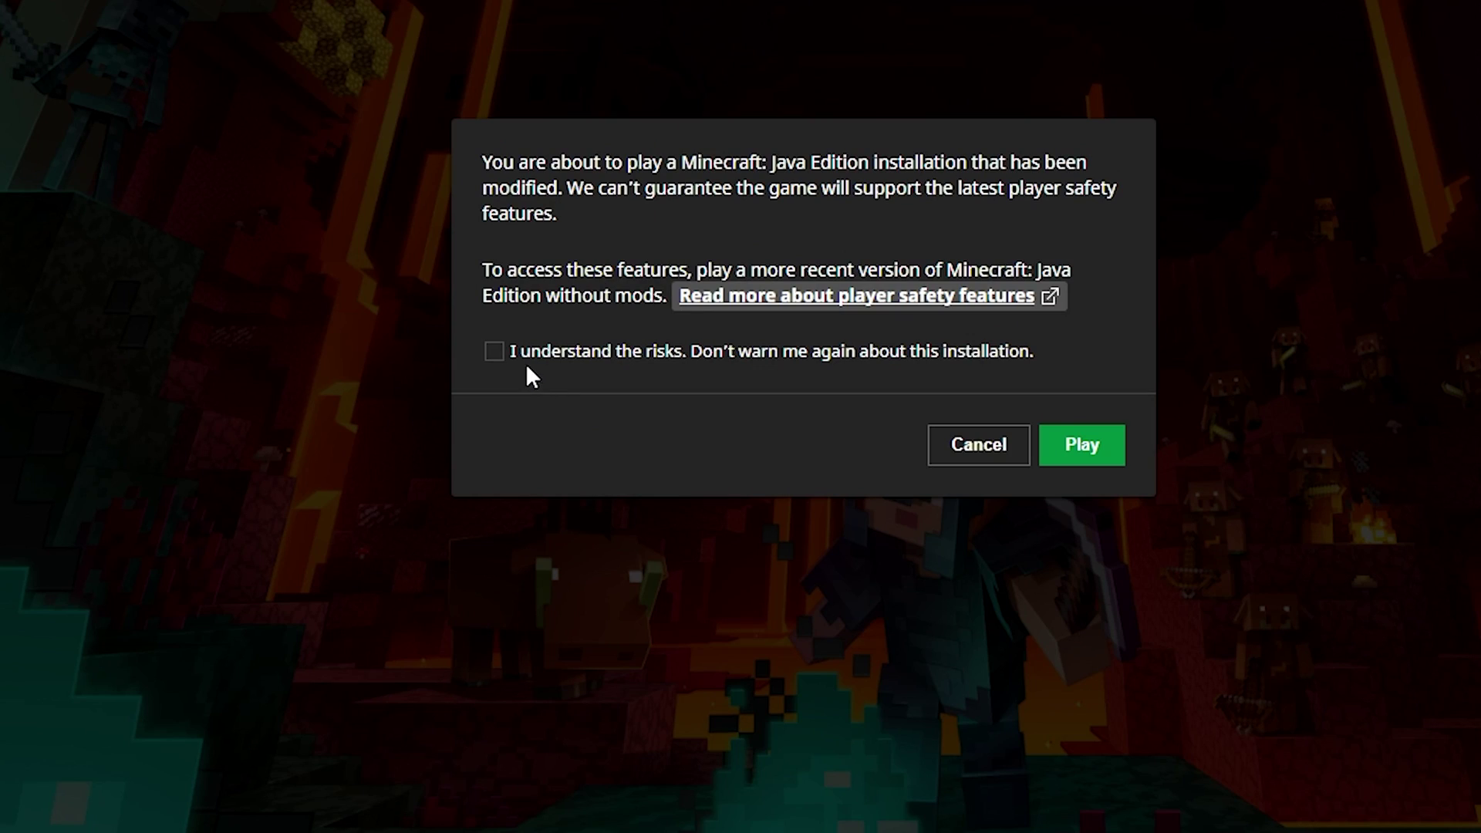
pyautogui.click(496, 351)
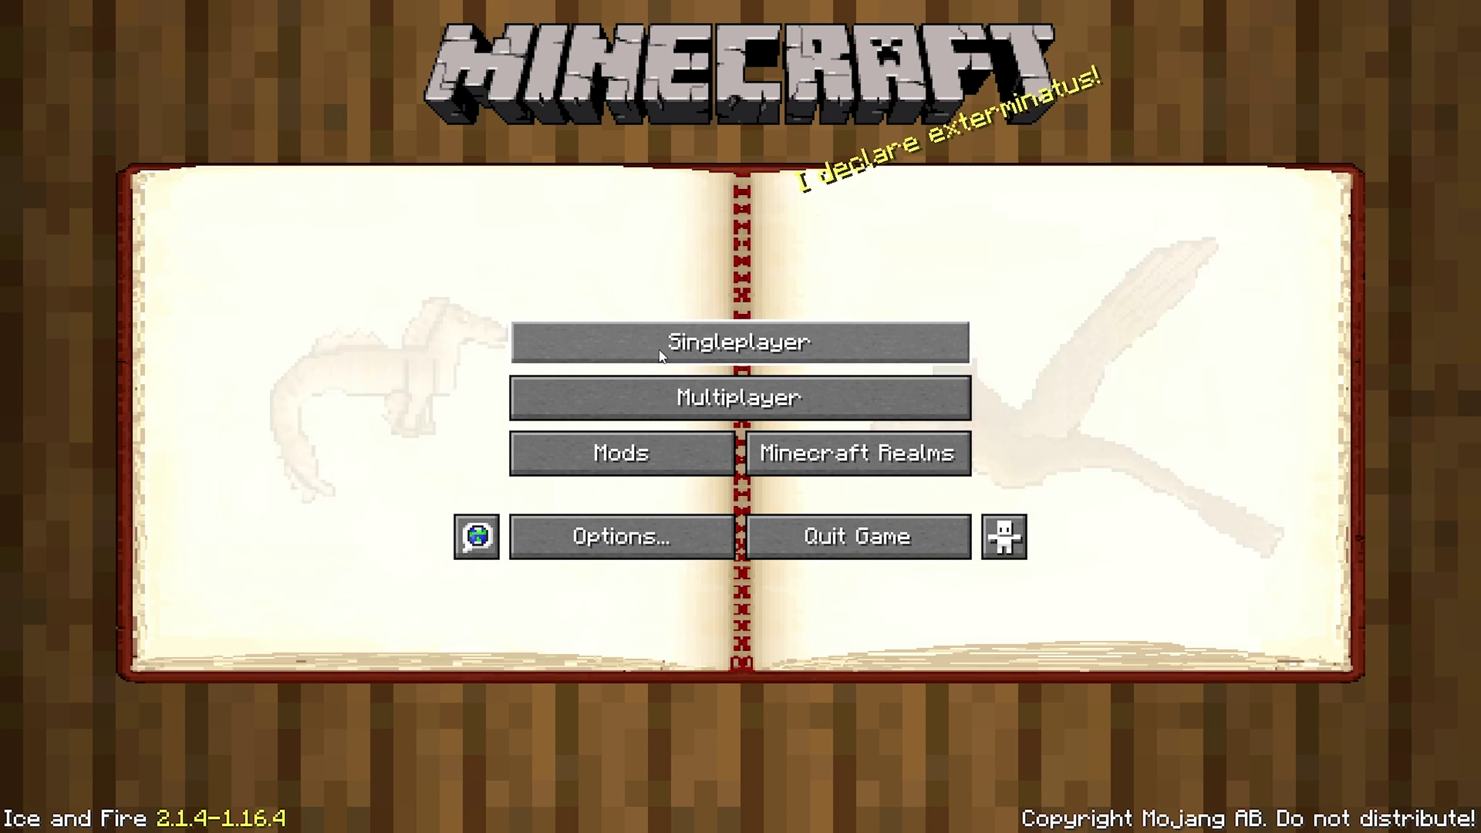
pyautogui.click(744, 338)
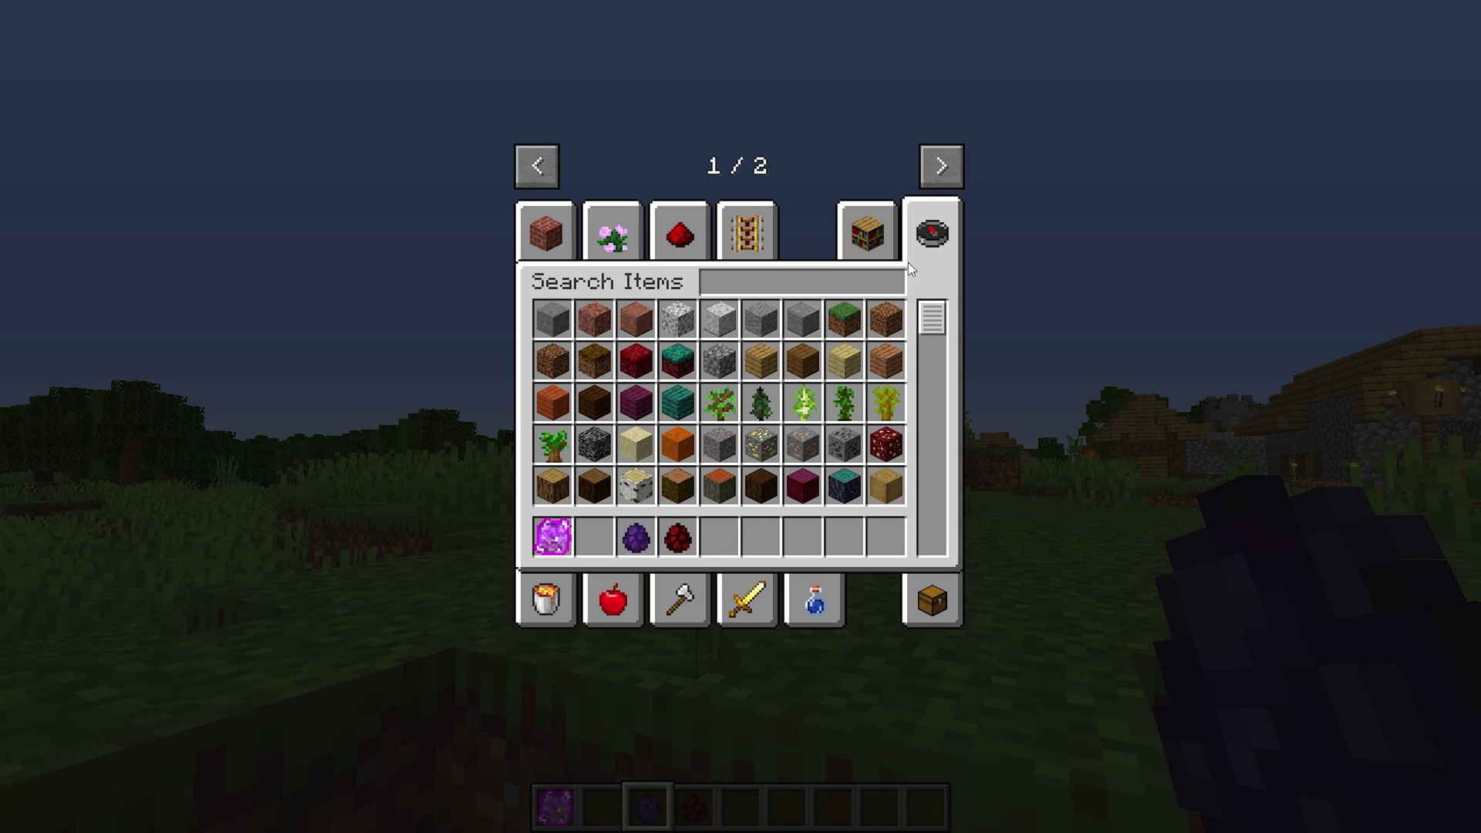
# Step: Search the creative inventory for "spawn" and browse the matching items down to the Ice and Fire entries
pyautogui.write('spawn')
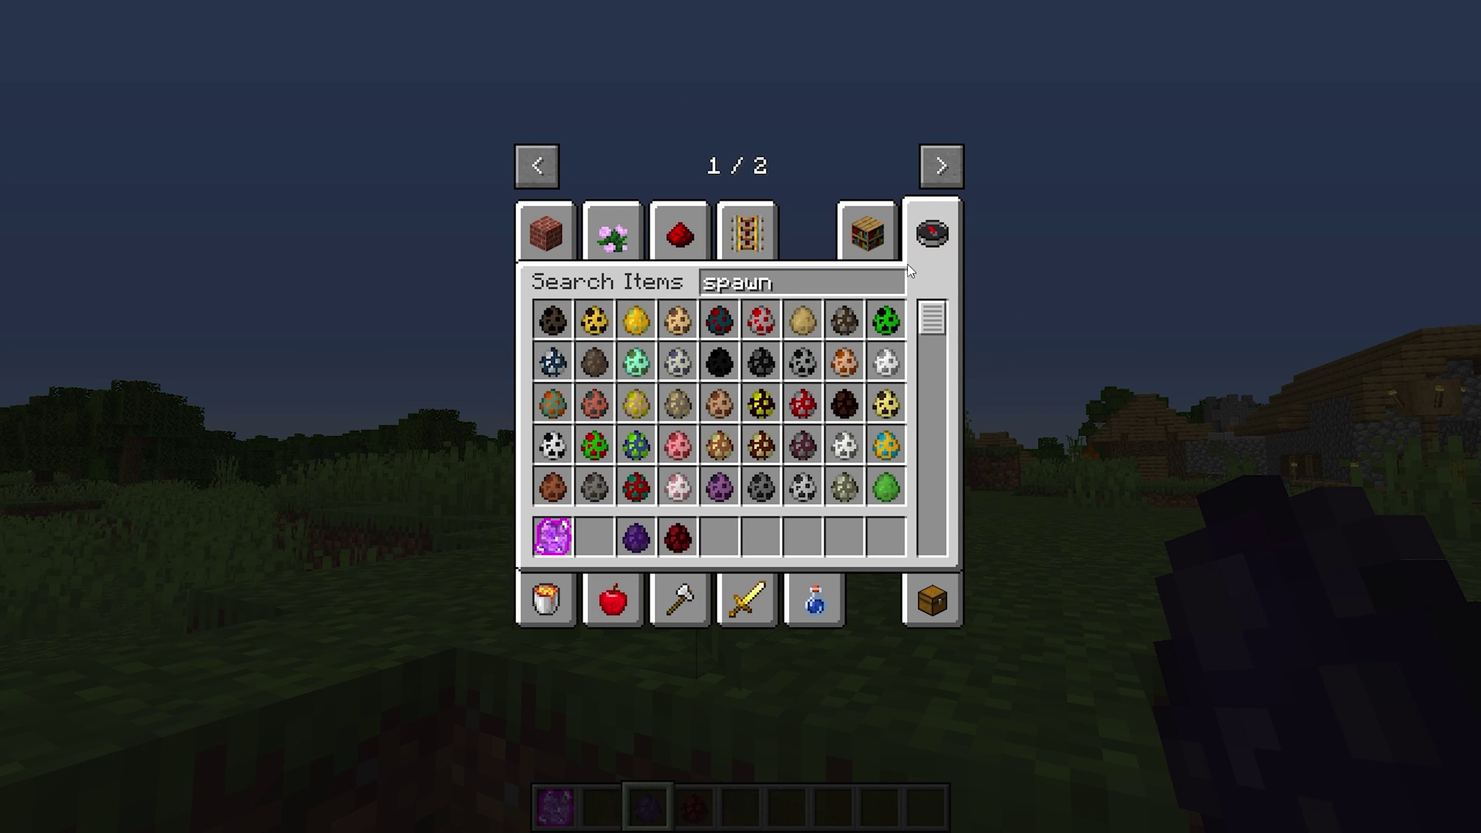
pyautogui.moveTo(932, 317); pyautogui.dragTo(937, 534)
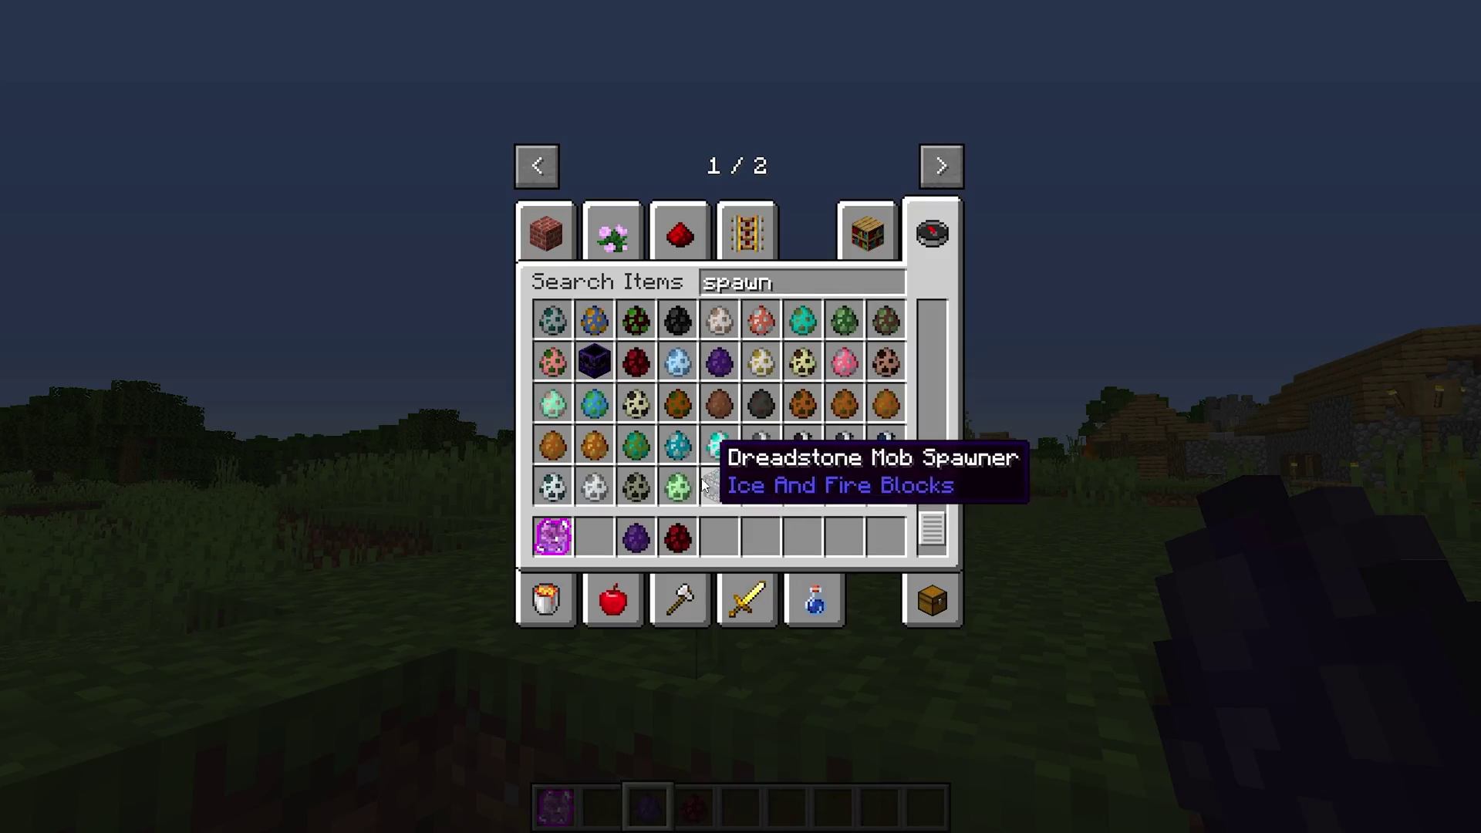
pyautogui.write('er')
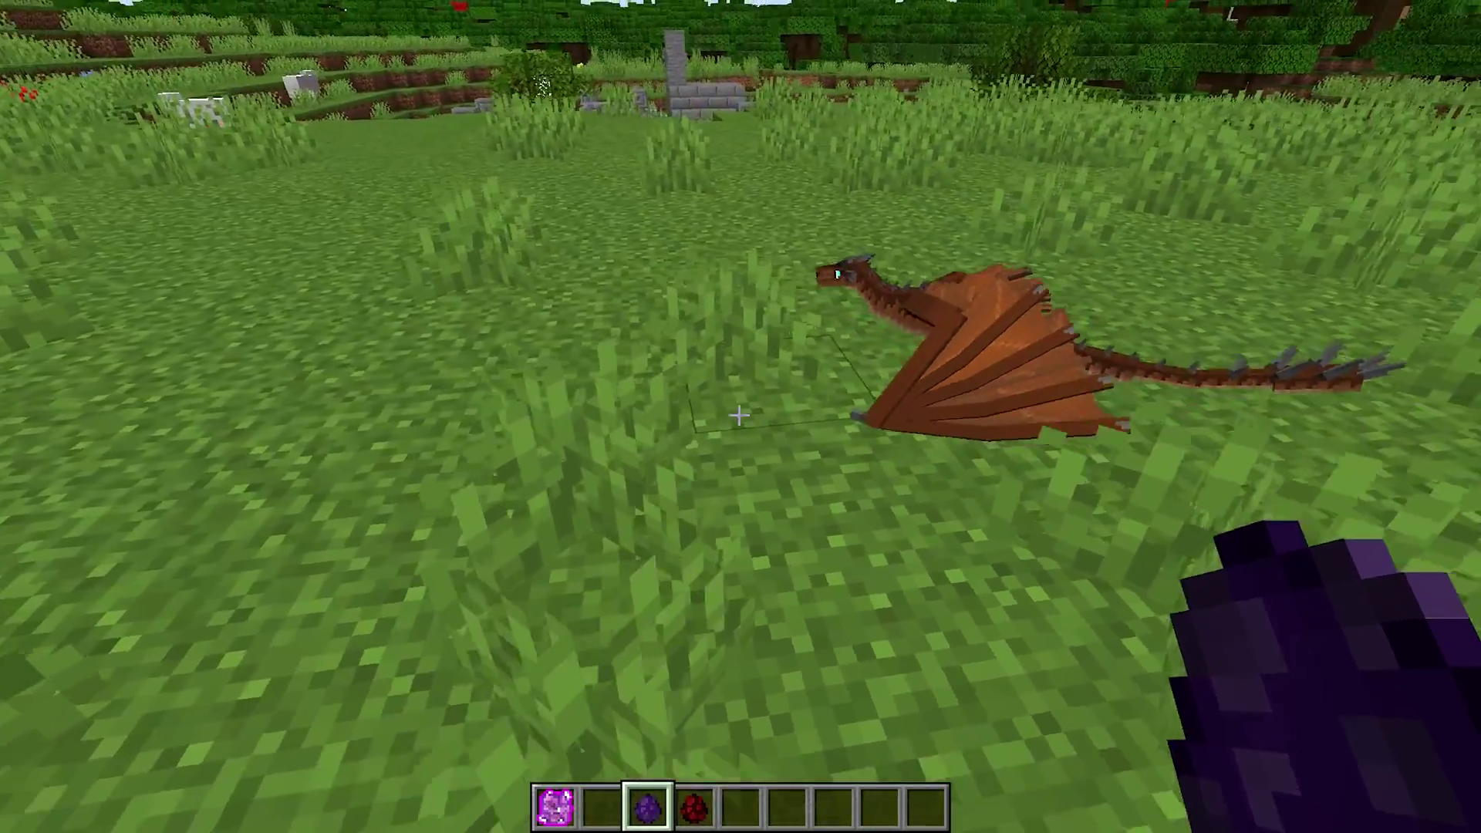
# Step: Switch to the empty fifth hotbar slot and walk across the grassland to view the modded world
pyautogui.scroll(-2, 740, 417)
pyautogui.press('w')
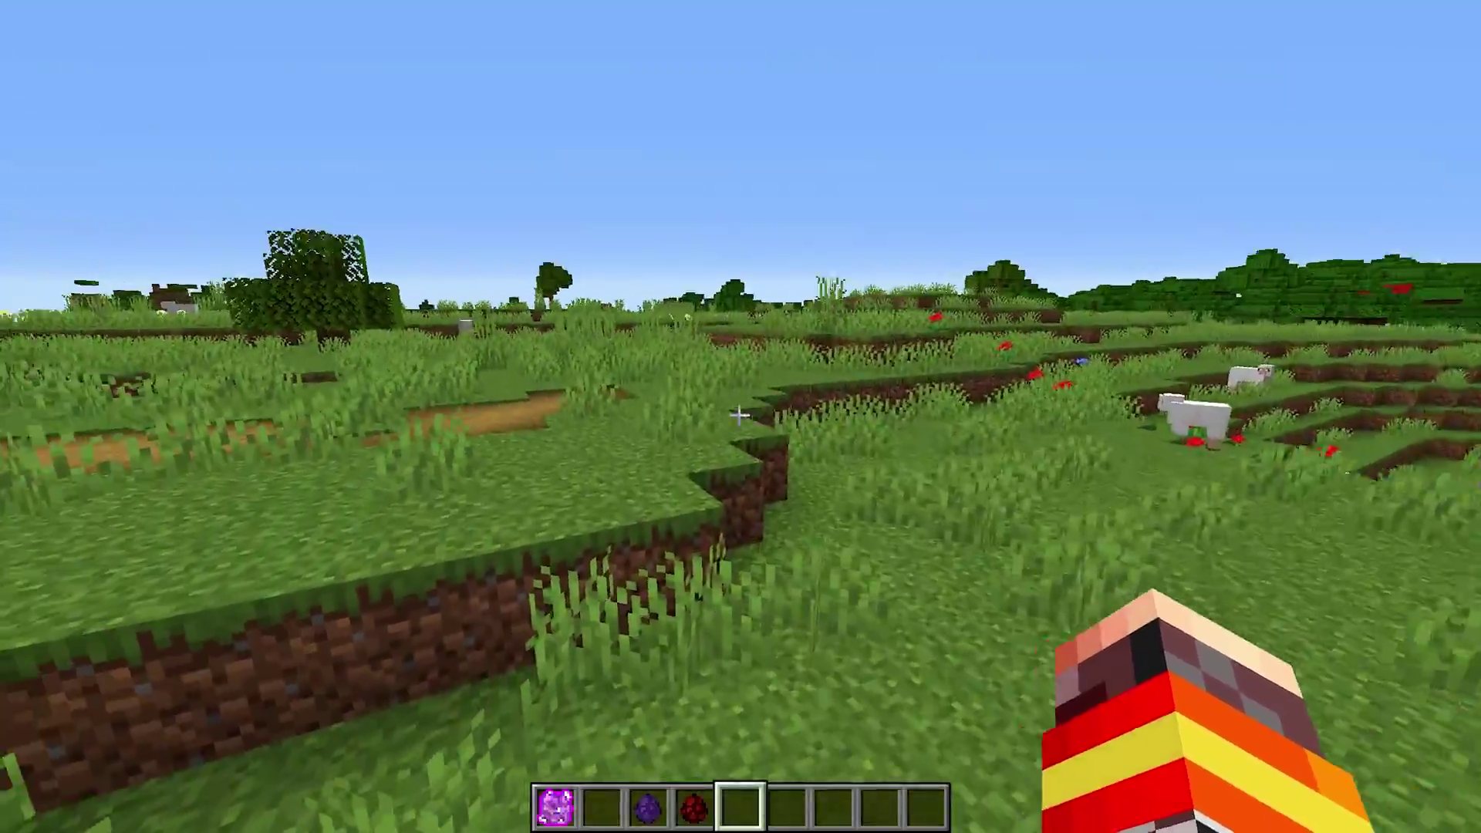
pyautogui.press('w')
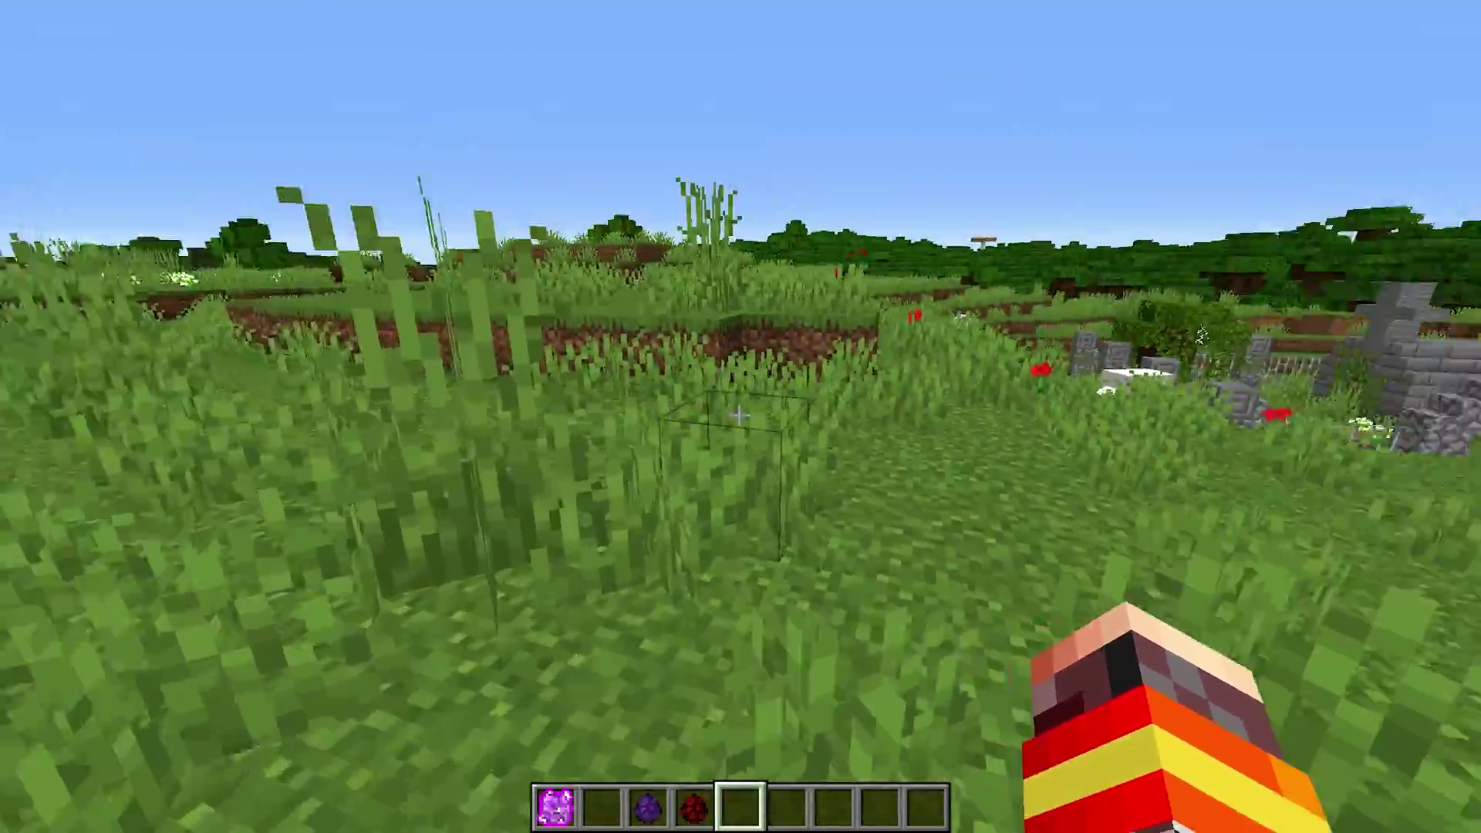
pyautogui.press('w')
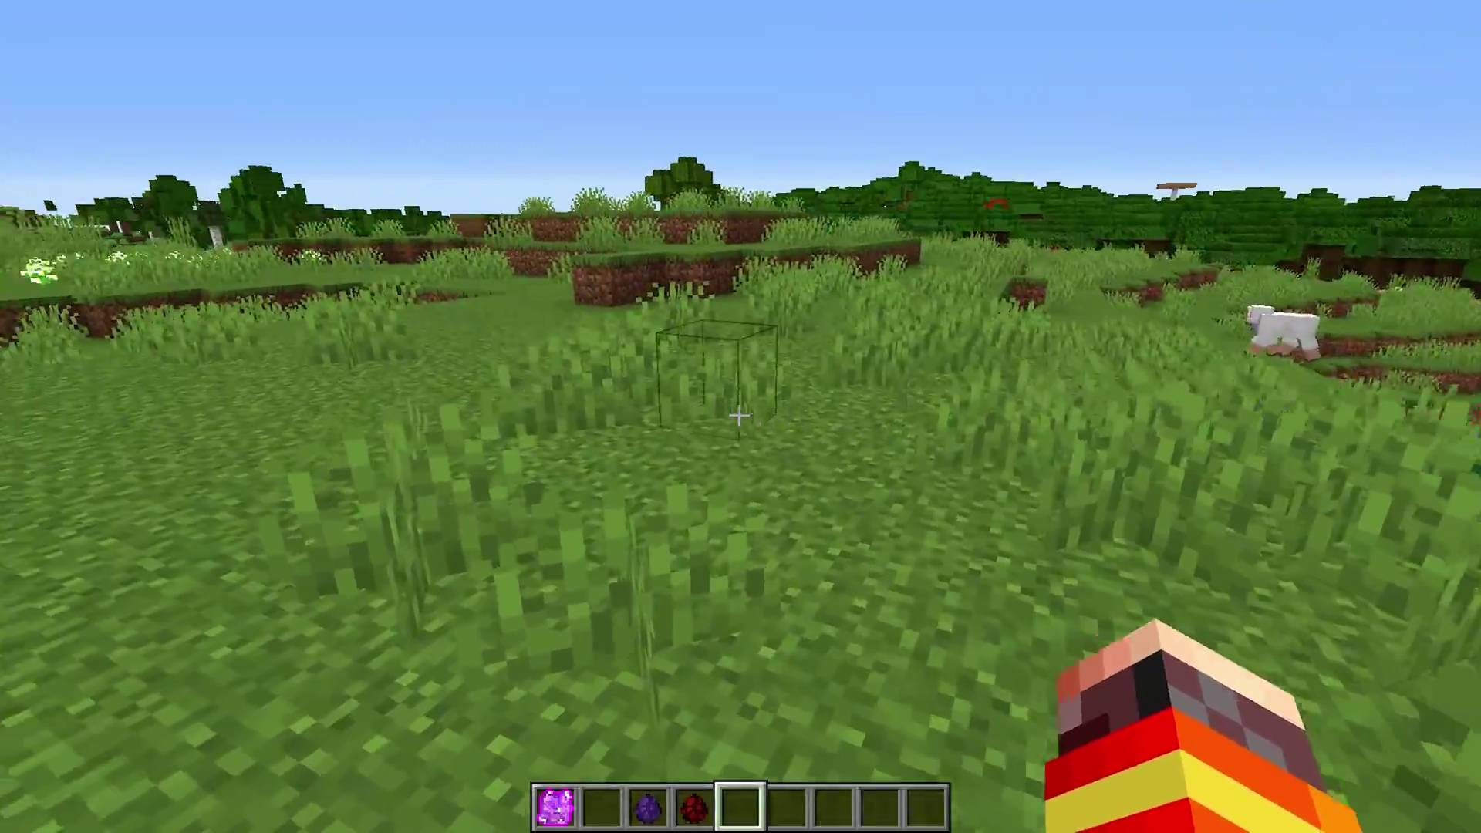
pyautogui.press('w')
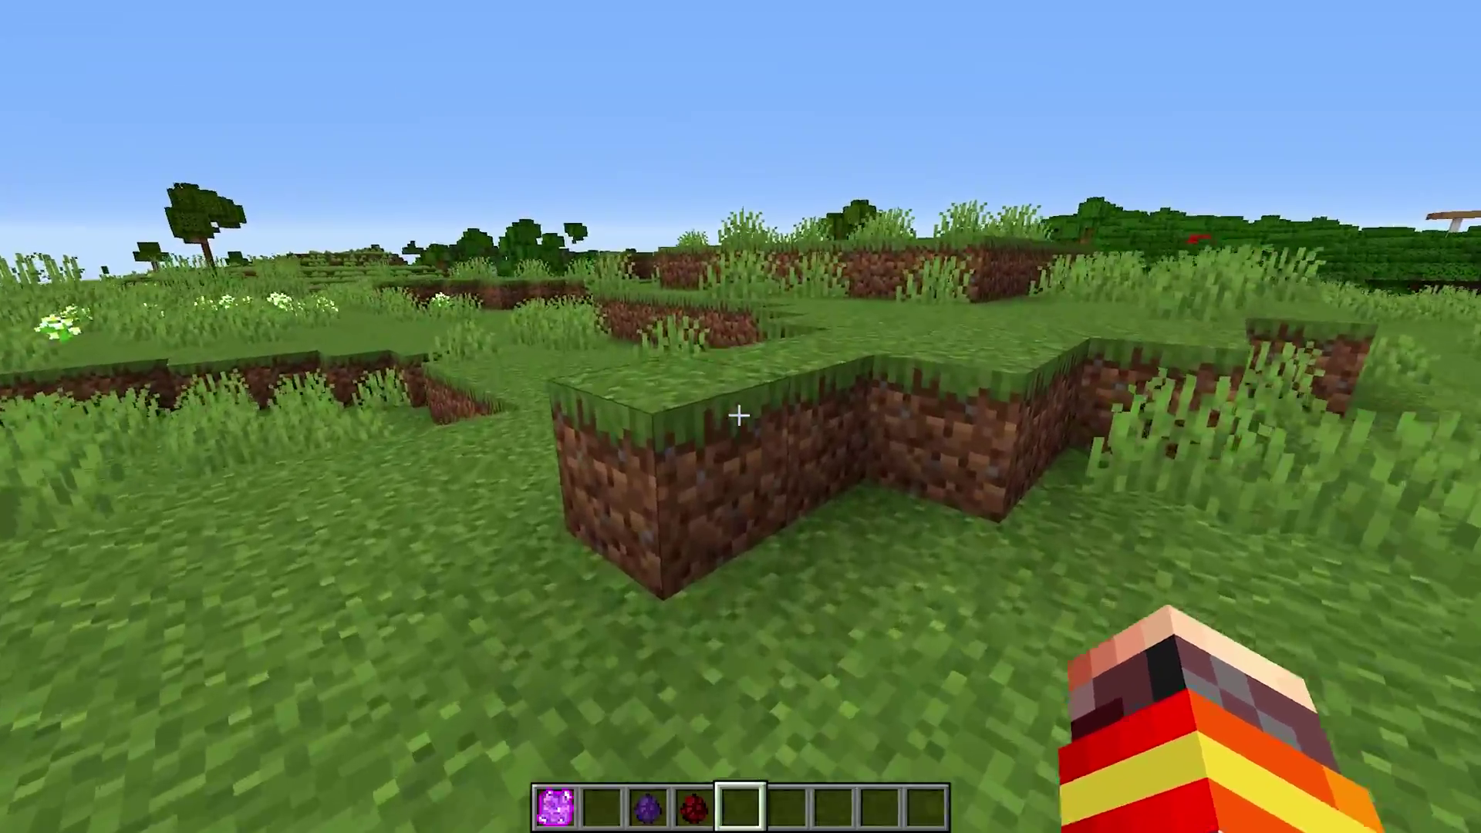
pyautogui.press('w')
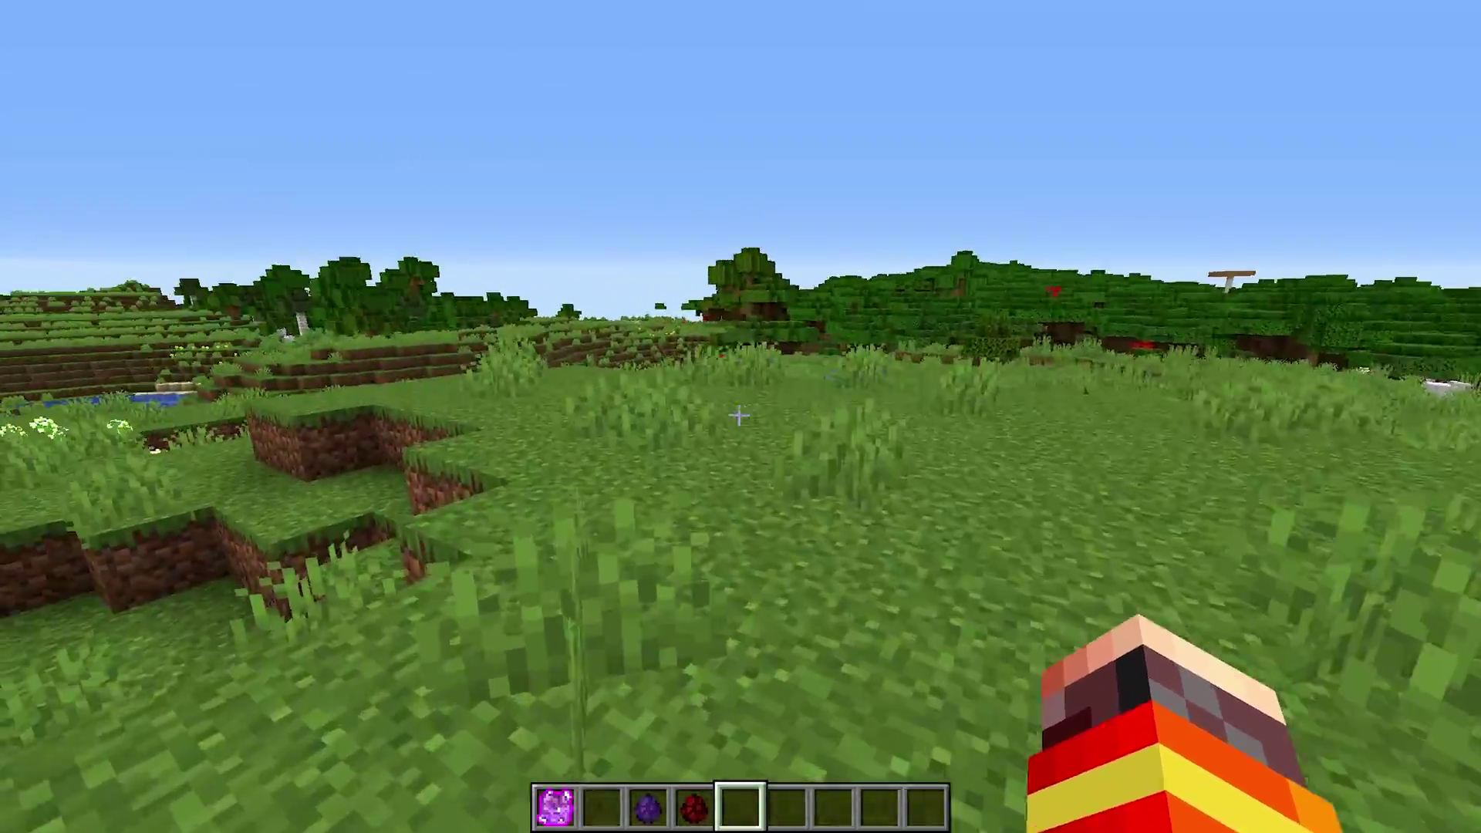
pyautogui.press('w')
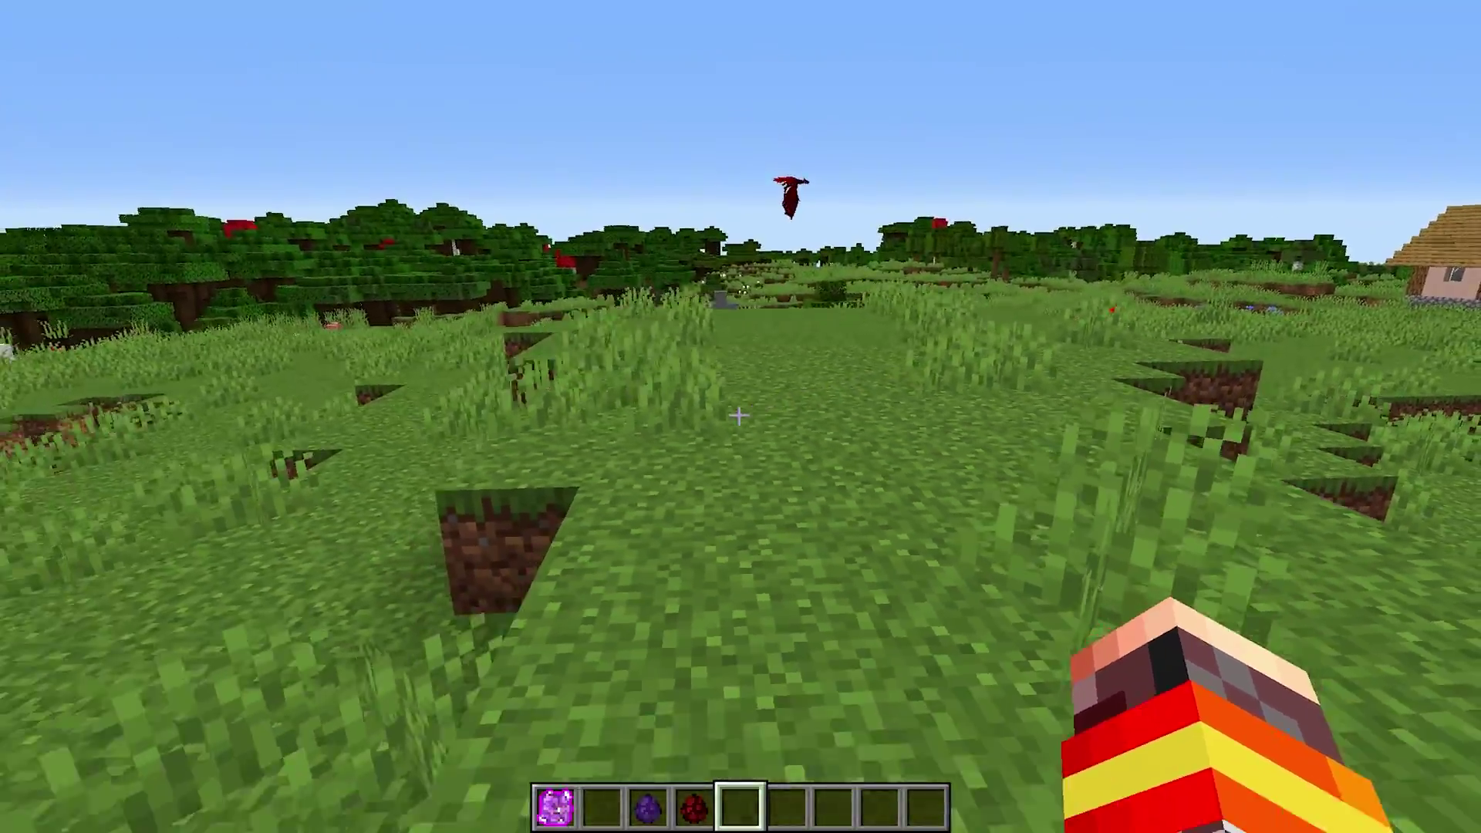
pyautogui.press('w')
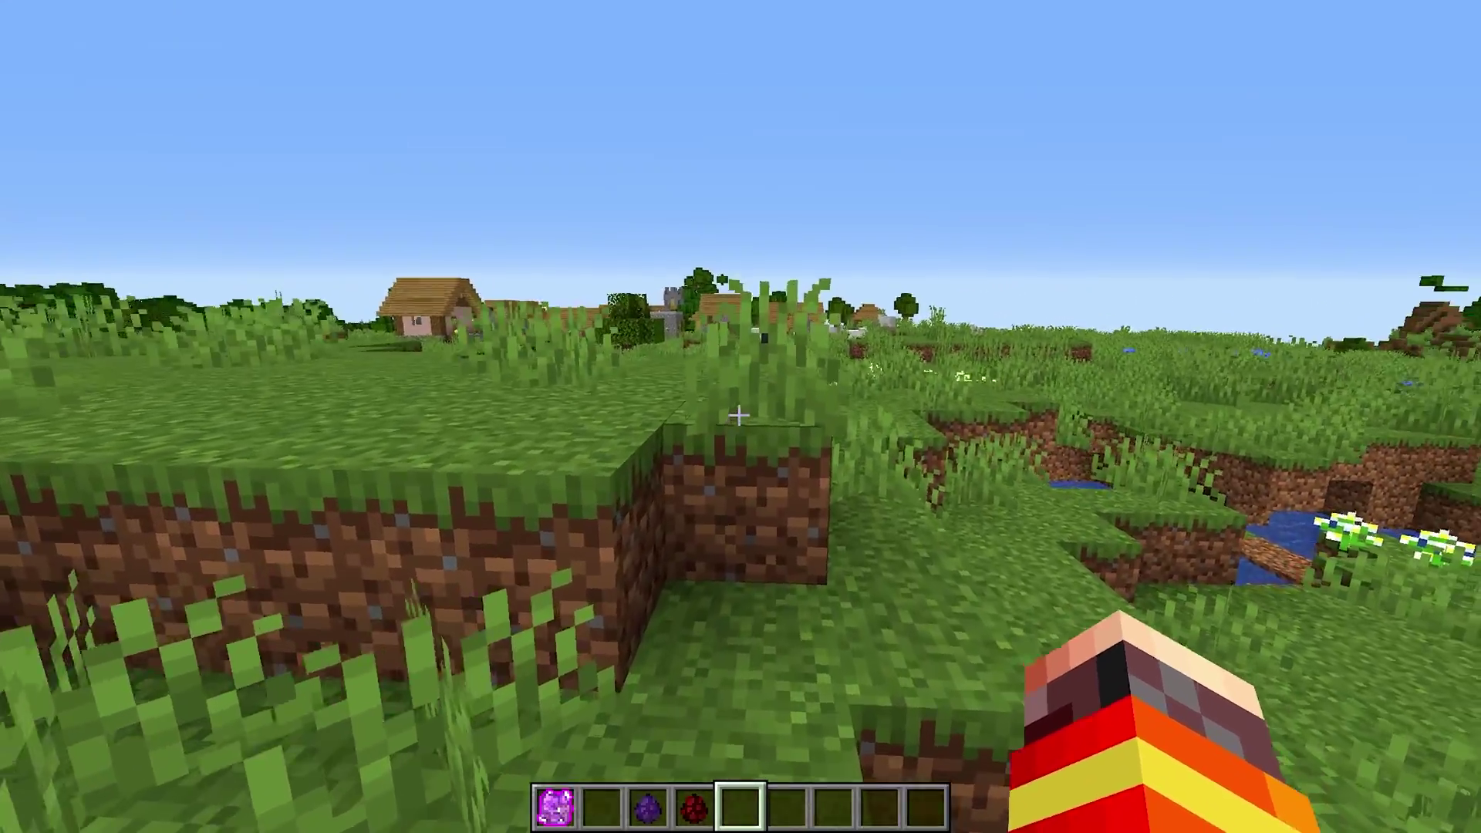